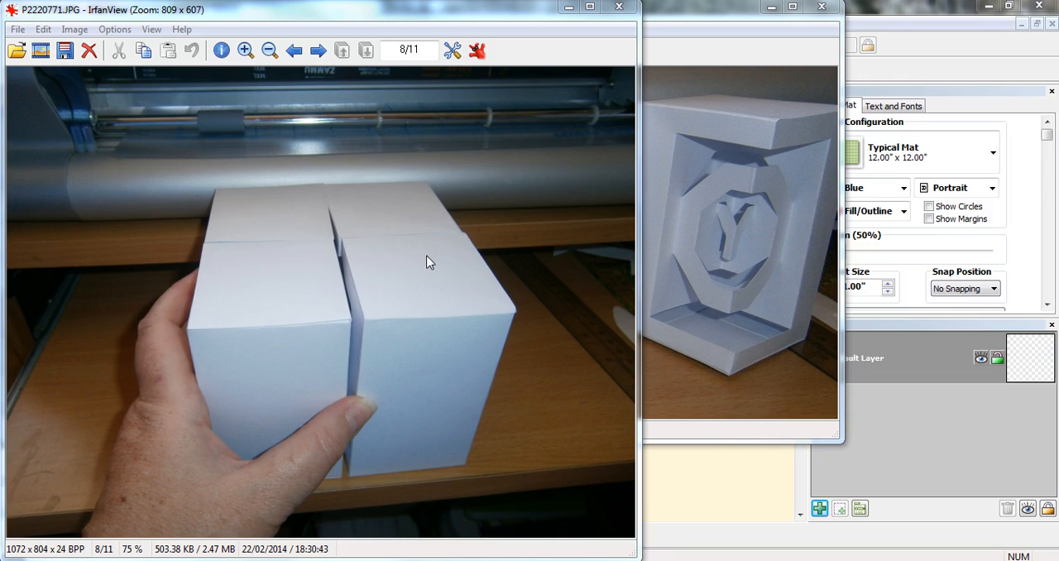
# Step: Minimize both reference photo windows and import 0090 baby box.svg from the 0090 baby box folder onto the mat
pyautogui.click(567, 10)
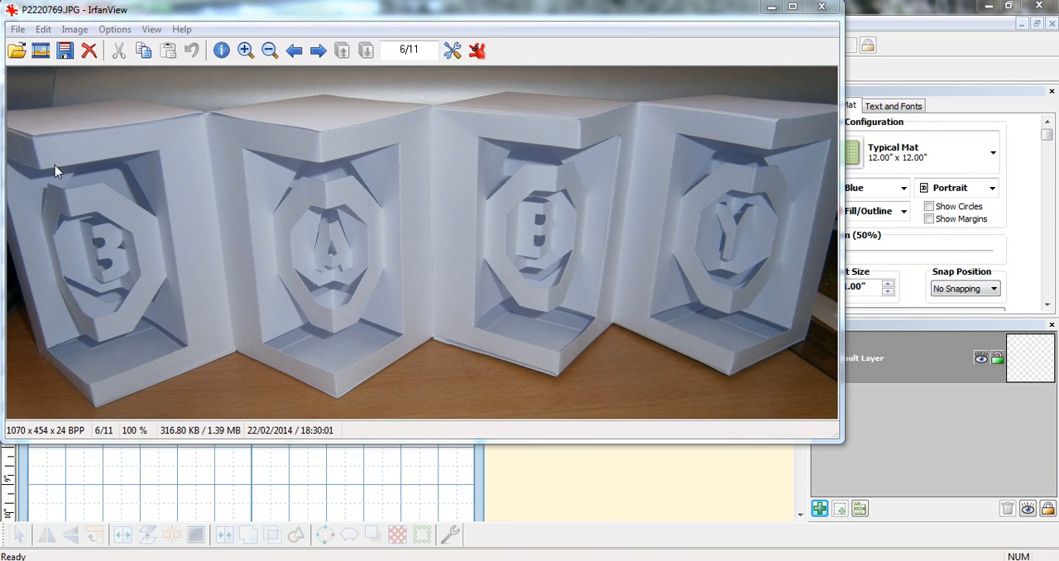
pyautogui.click(772, 8)
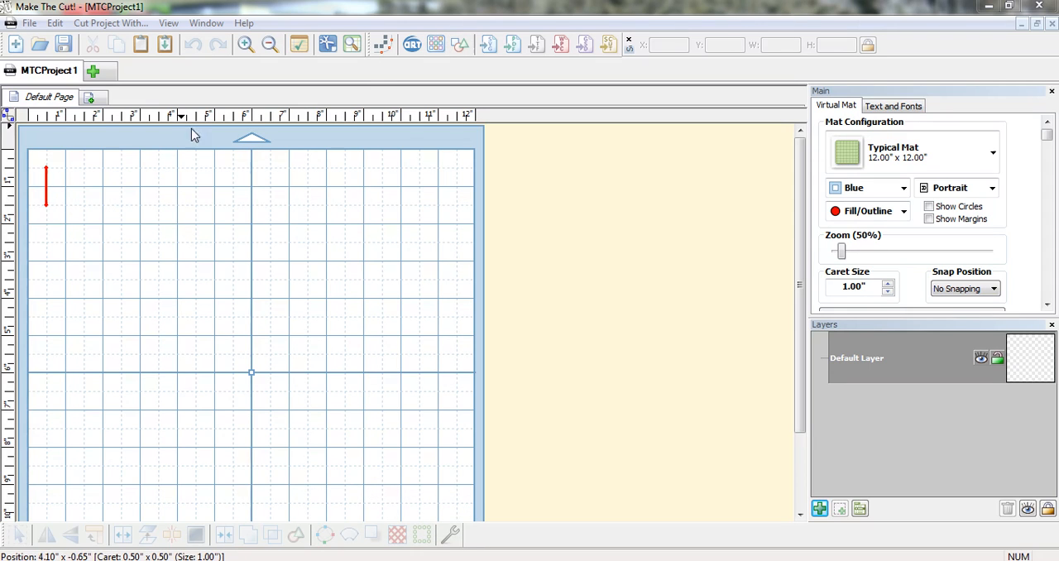
pyautogui.click(488, 46)
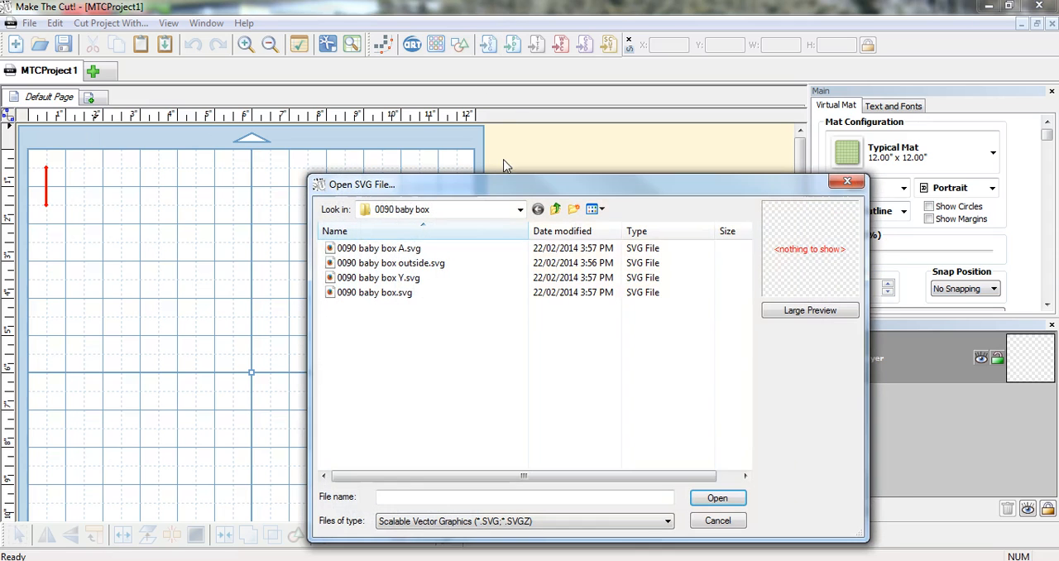
pyautogui.doubleClick(376, 293)
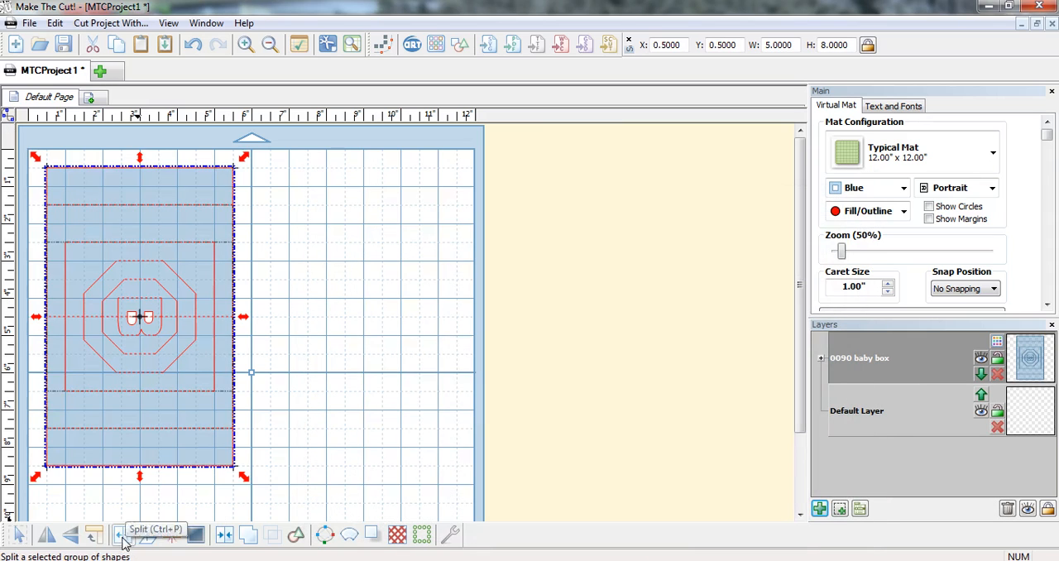
# Step: Rotate the imported B panel until its letter is upright and move it to the mat's upper-left corner, about X 0.25, Y 0.23
pyautogui.click(101, 539)
pyautogui.click(103, 539)
pyautogui.click(102, 540)
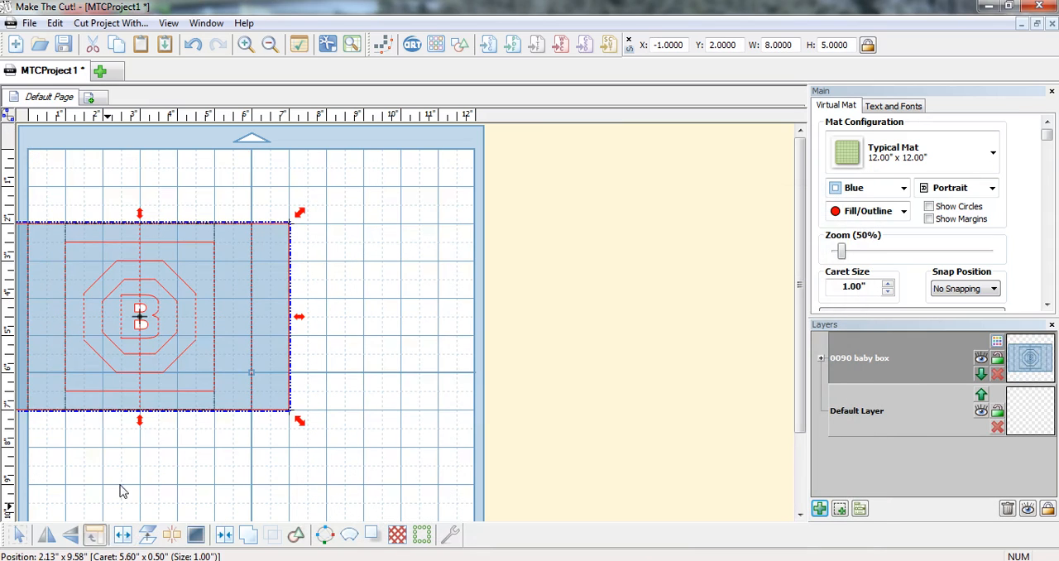
pyautogui.moveTo(158, 378); pyautogui.dragTo(208, 308)
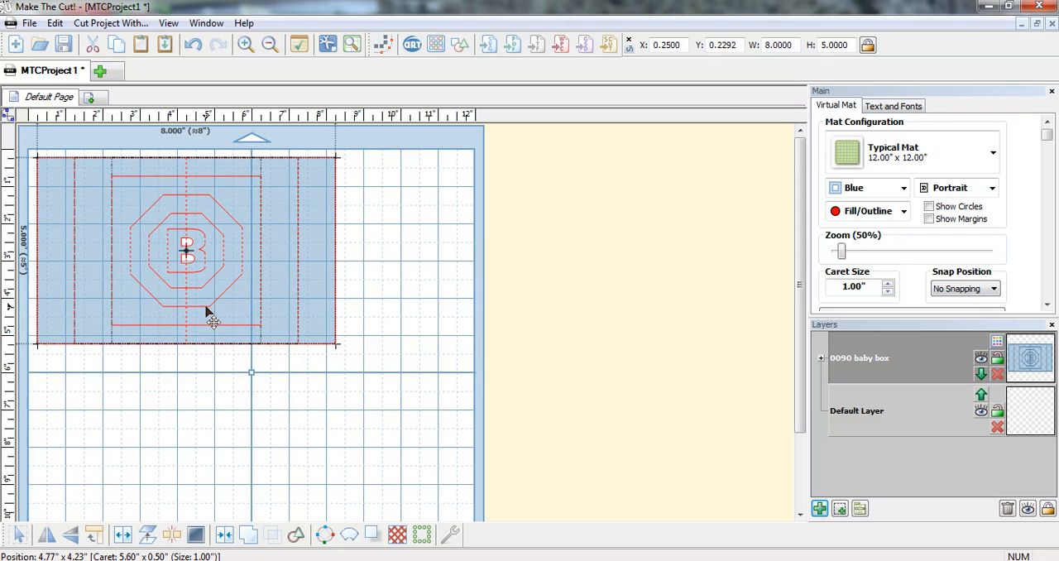
# Step: Import 0090 baby box A.svg, rotate it until the letter is upright, and place it just right of the B panel
pyautogui.click(494, 48)
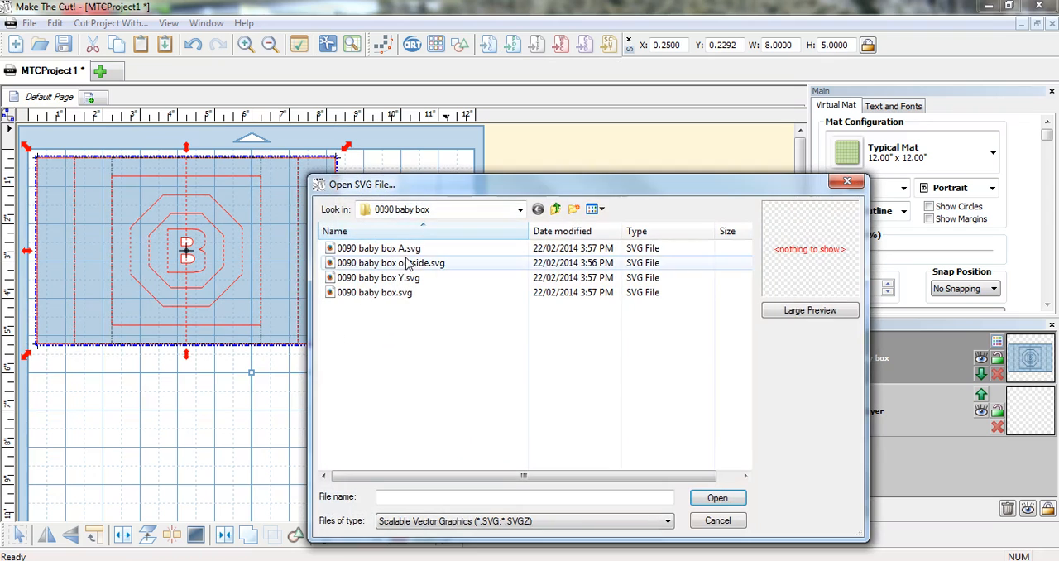
pyautogui.doubleClick(403, 256)
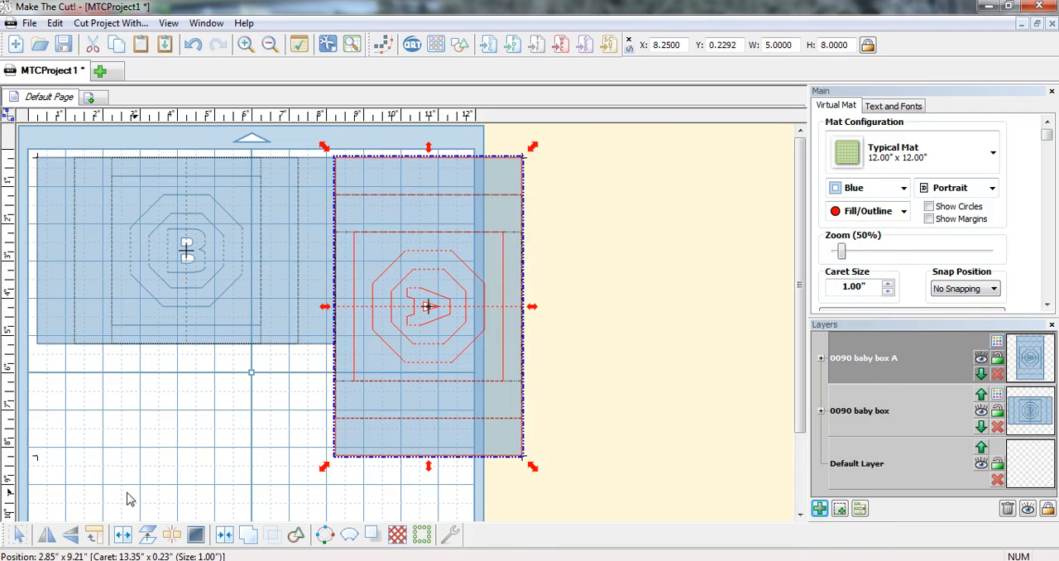
pyautogui.click(105, 540)
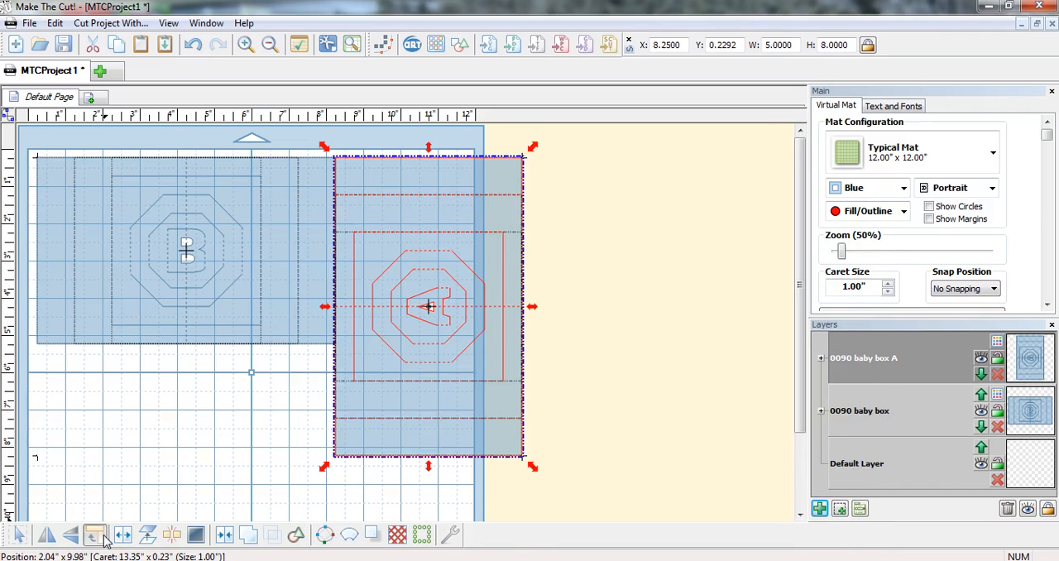
pyautogui.moveTo(402, 367); pyautogui.dragTo(473, 307)
# Step: Import a second 0090 baby box.svg, rotate its B upright, and place it below the first B panel at about X 0.23, Y 5.58
pyautogui.click(30, 370)
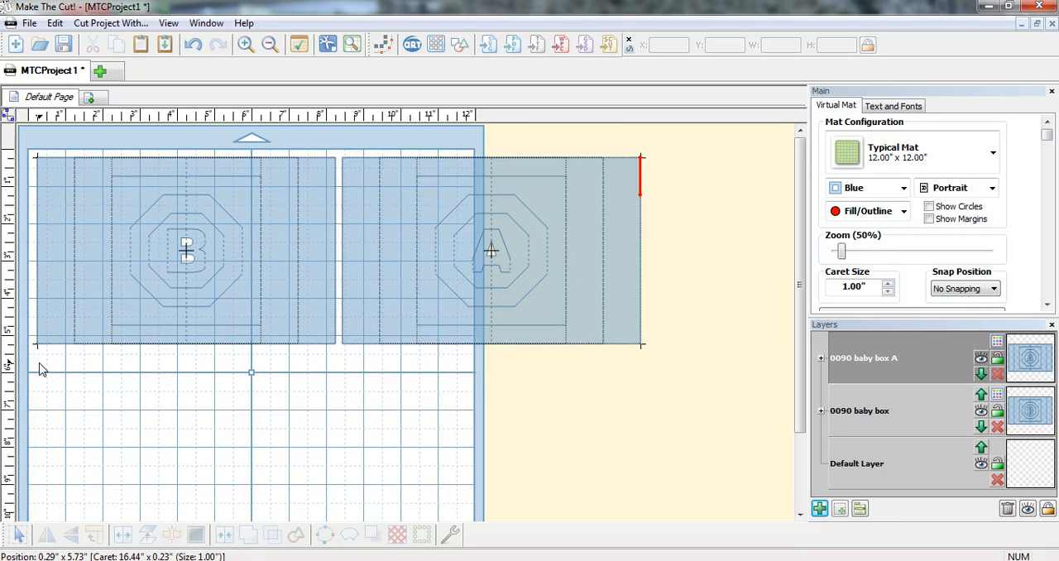
pyautogui.click(488, 50)
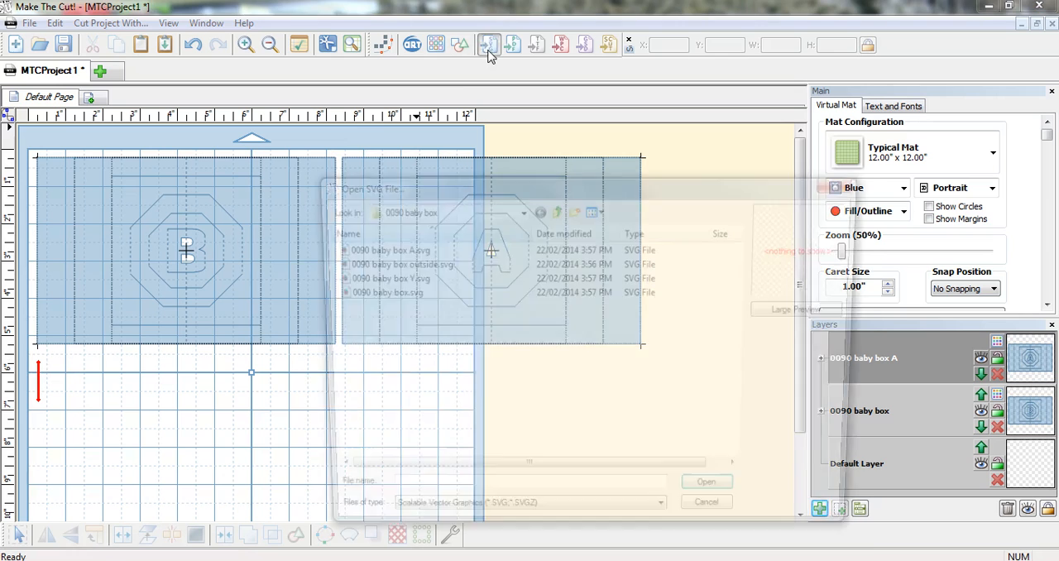
pyautogui.doubleClick(410, 295)
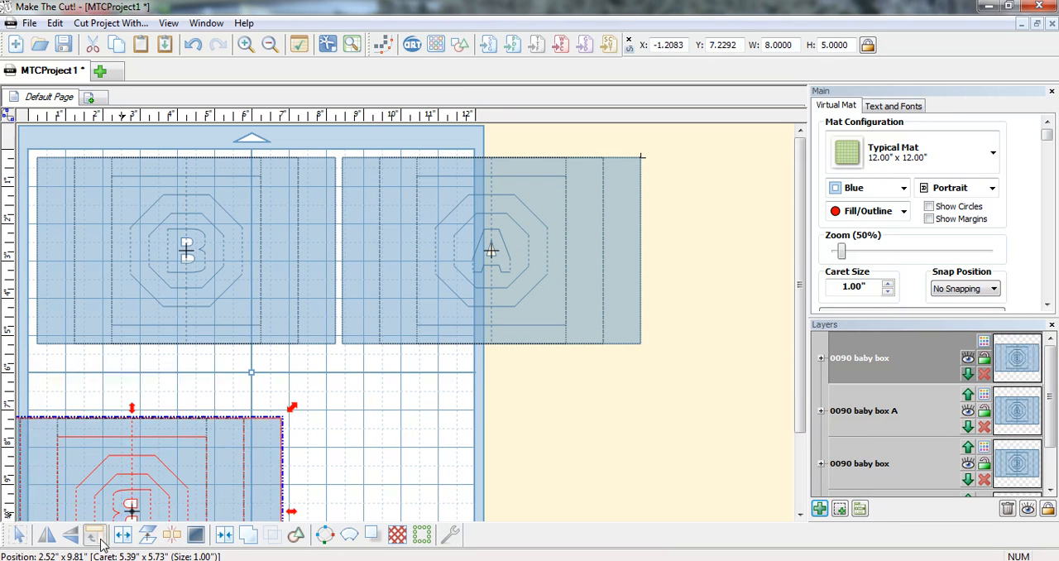
pyautogui.click(94, 535)
pyautogui.moveTo(166, 424); pyautogui.dragTo(192, 406)
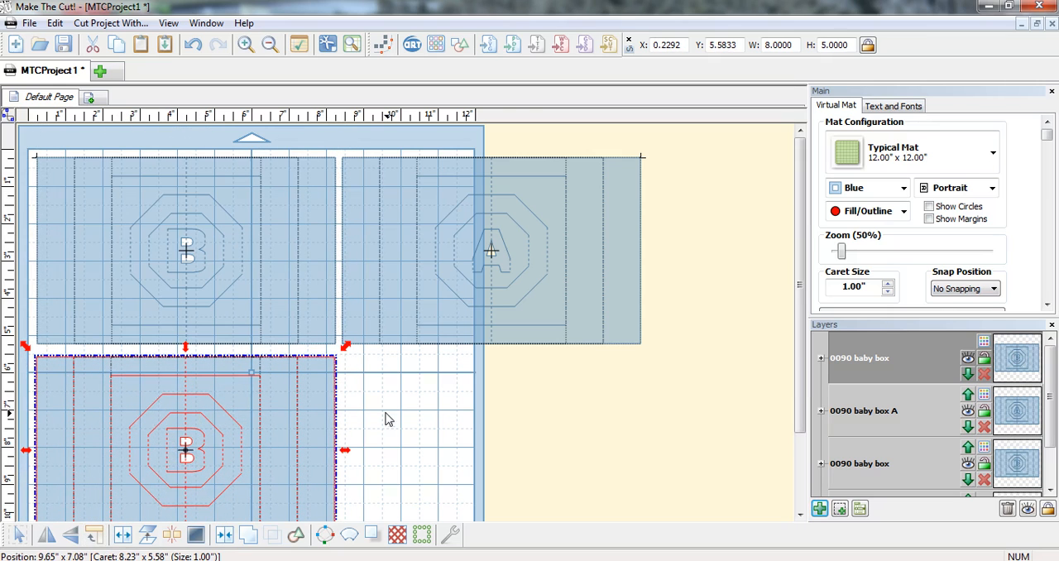
# Step: Import 0090 baby box Y.svg, rotate its letter upright, and place it beneath the A panel at about X 8.44, Y 5.58
pyautogui.click(488, 44)
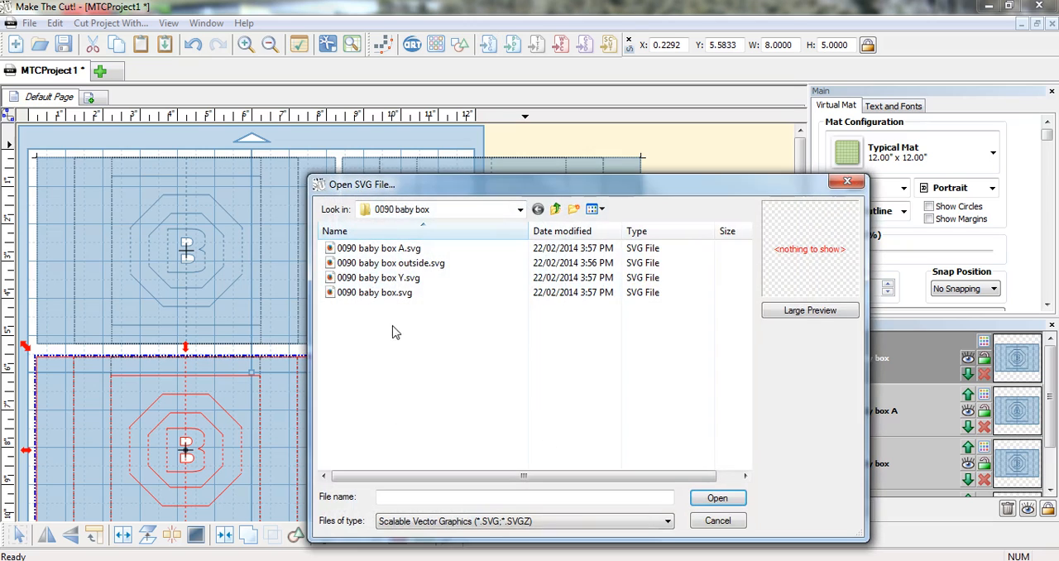
pyautogui.doubleClick(399, 278)
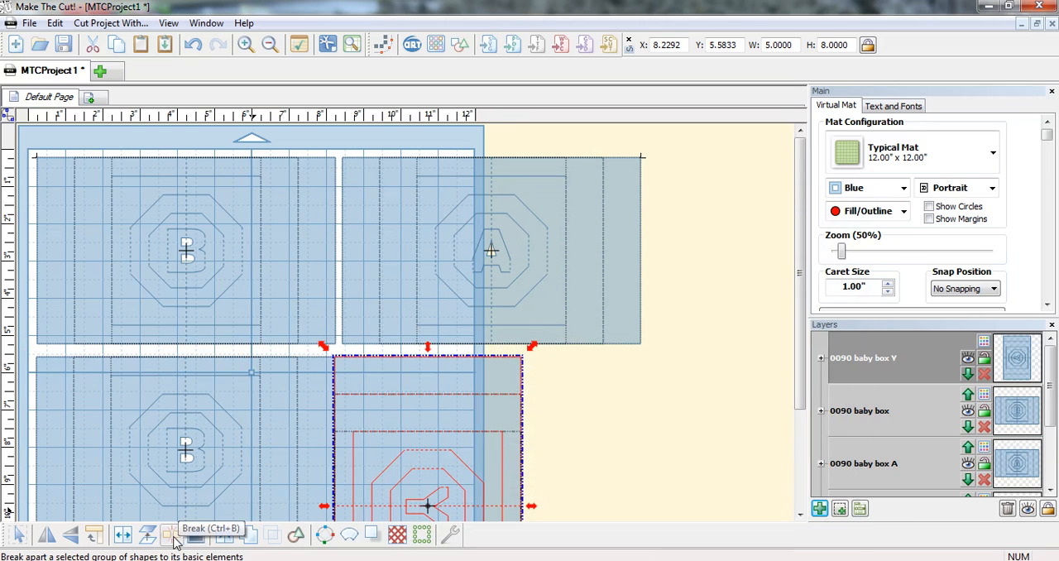
pyautogui.click(96, 537)
pyautogui.click(97, 537)
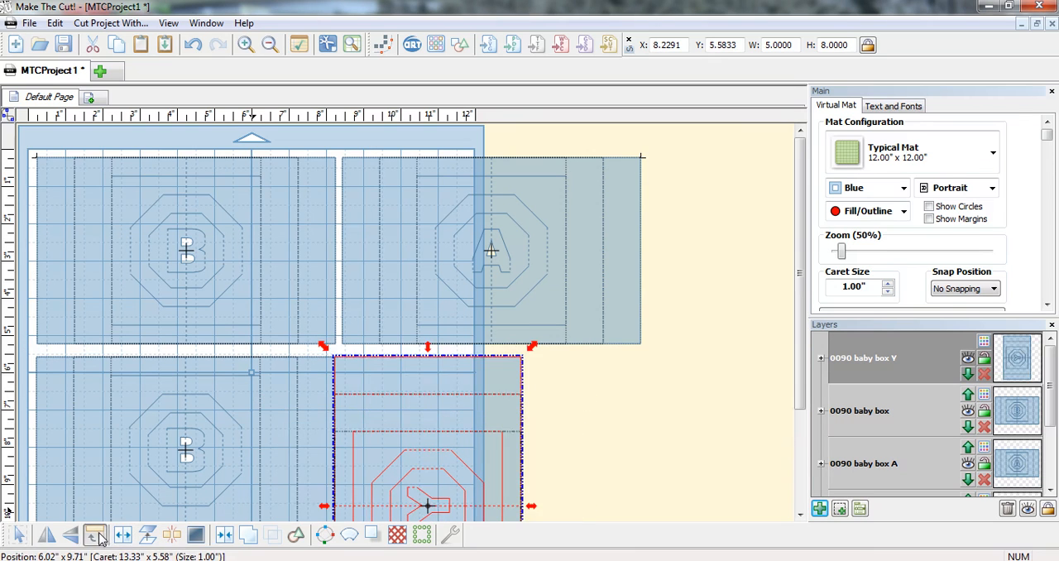
pyautogui.click(97, 537)
pyautogui.moveTo(419, 470); pyautogui.dragTo(481, 412)
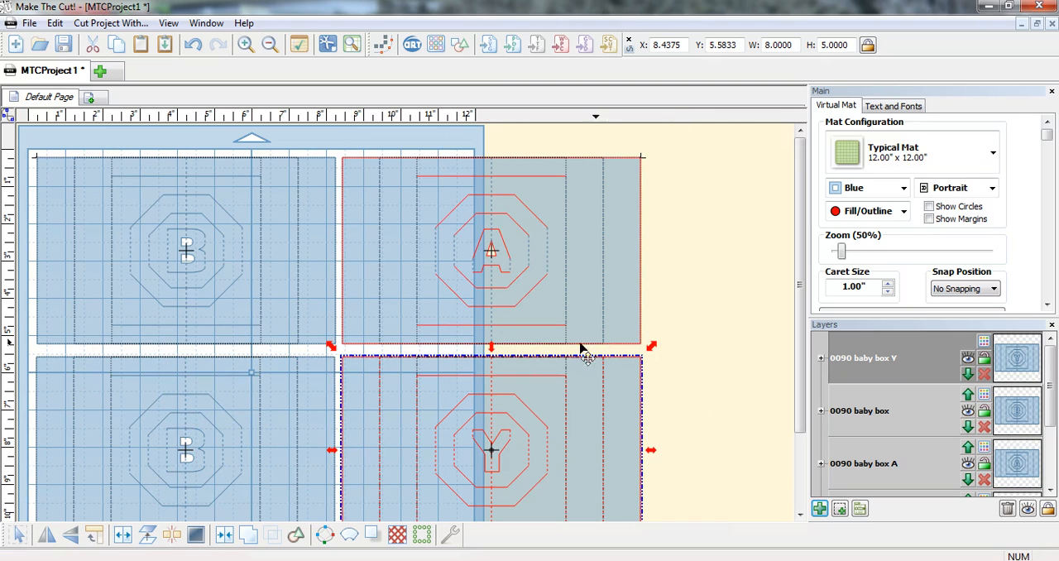
# Step: Import 0090 baby box outside.svg, rotate it to landscape, and place it right of the A panel at about X 17.07, Y 0.23
pyautogui.click(488, 45)
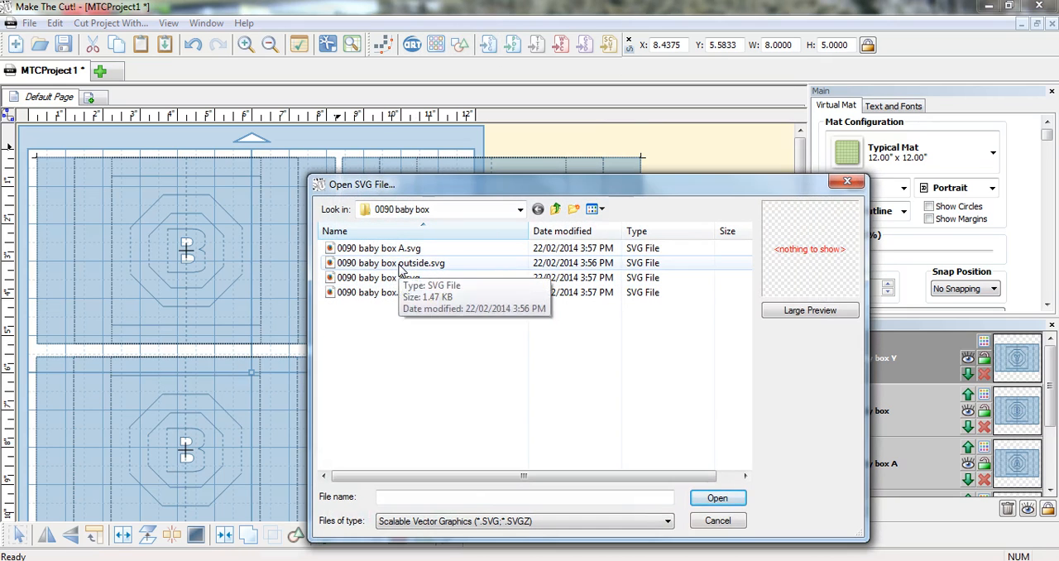
pyautogui.doubleClick(389, 263)
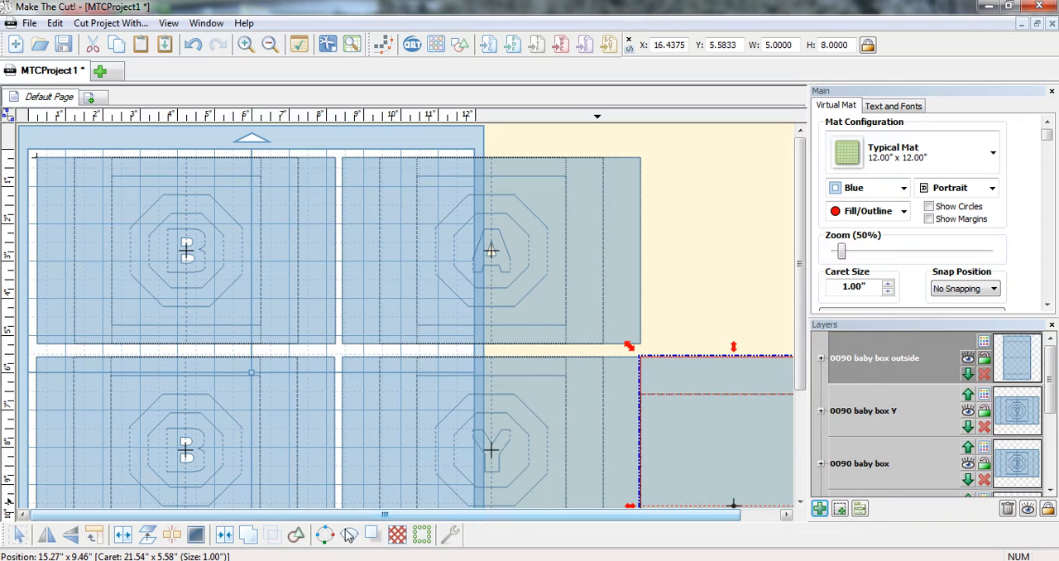
pyautogui.scroll(-2, 477, 479)
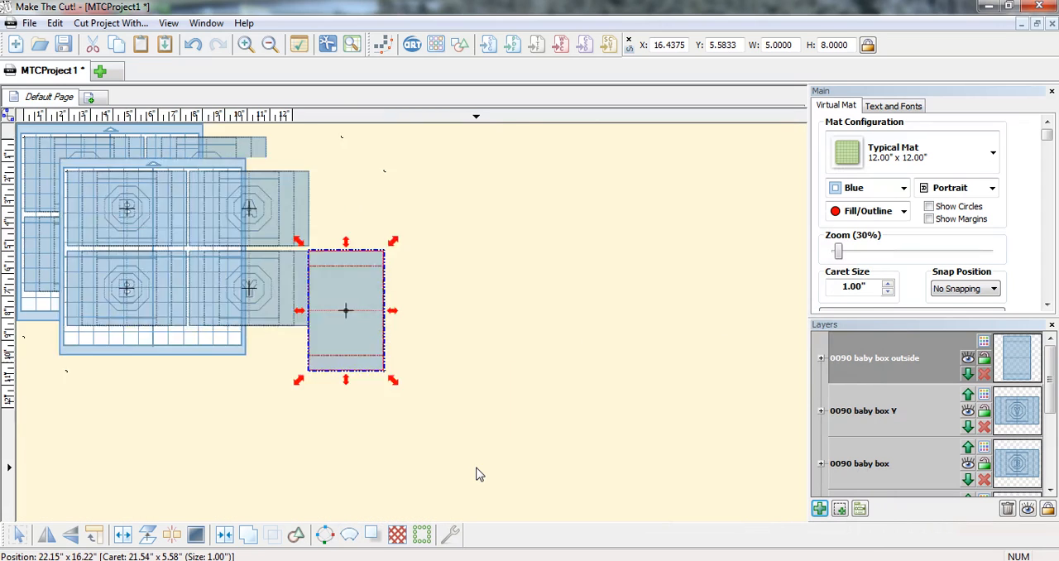
pyautogui.scroll(1, 477, 474)
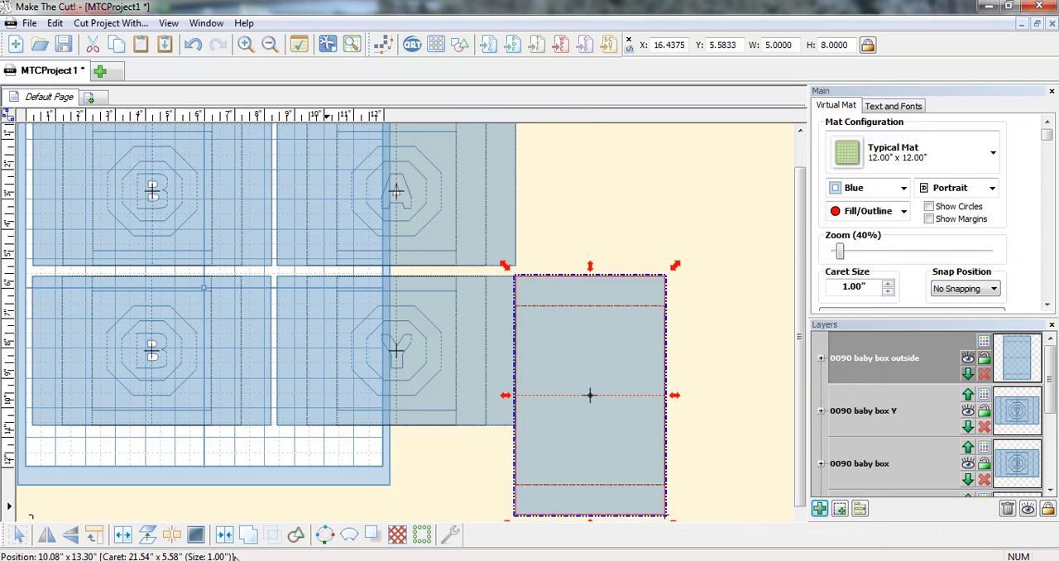
pyautogui.click(105, 538)
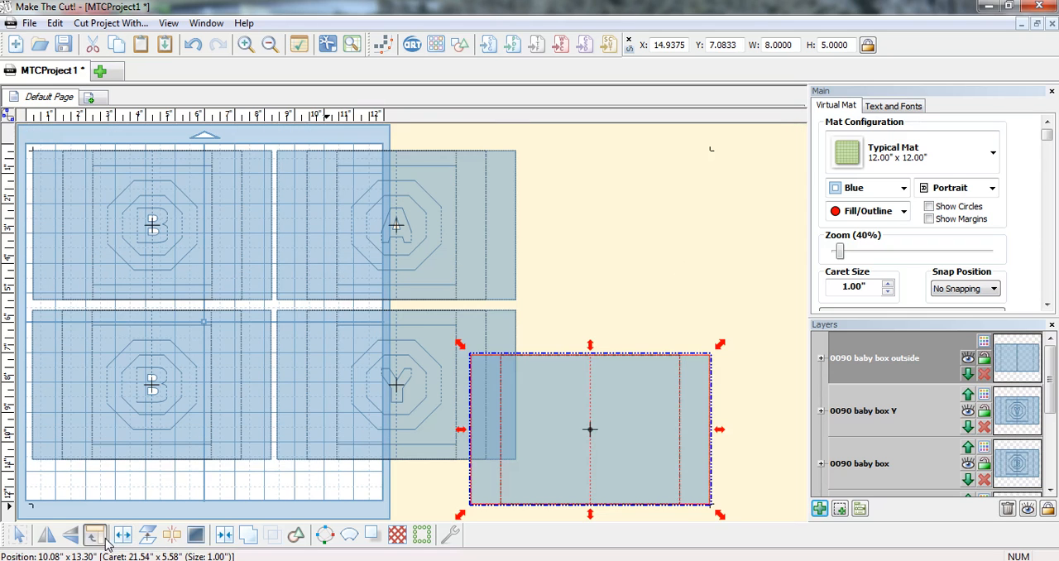
pyautogui.moveTo(584, 429); pyautogui.dragTo(653, 224)
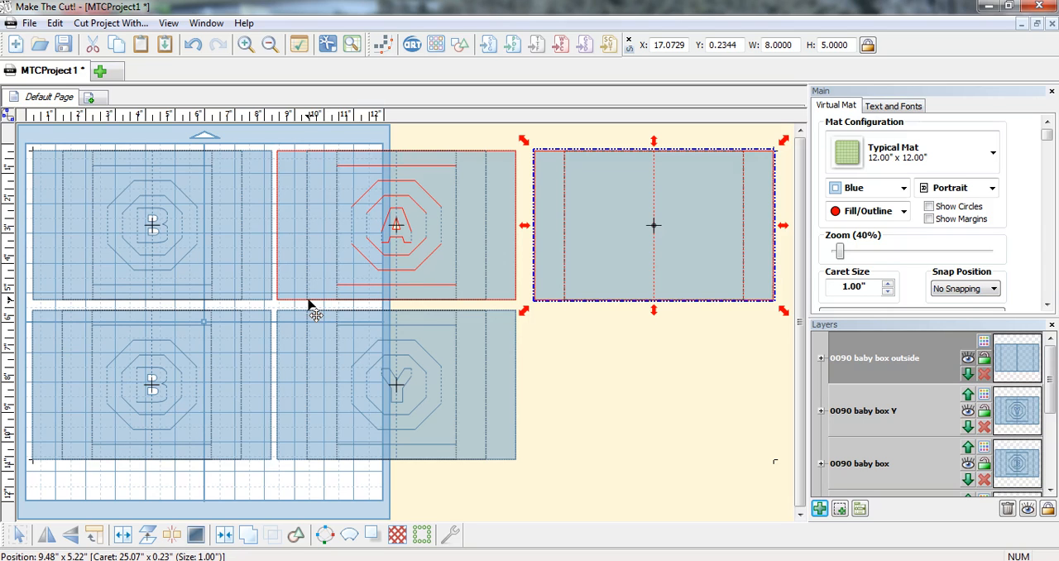
# Step: Remove the A panel's left flap by deleting its outline segments in node editing, keeping the panel from its left fold line onward
pyautogui.scroll(2, 323, 294)
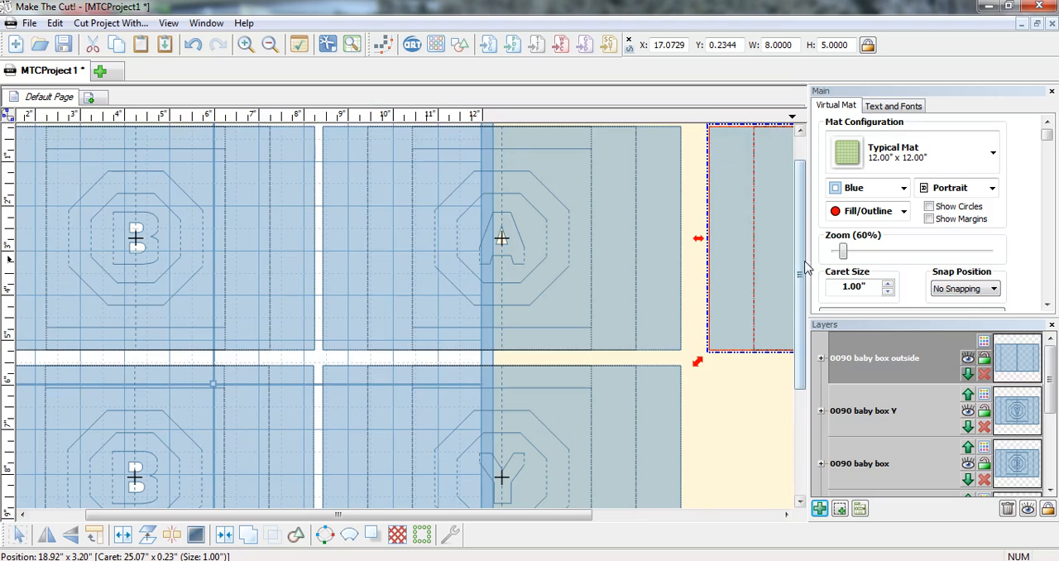
pyautogui.moveTo(802, 264); pyautogui.dragTo(803, 224)
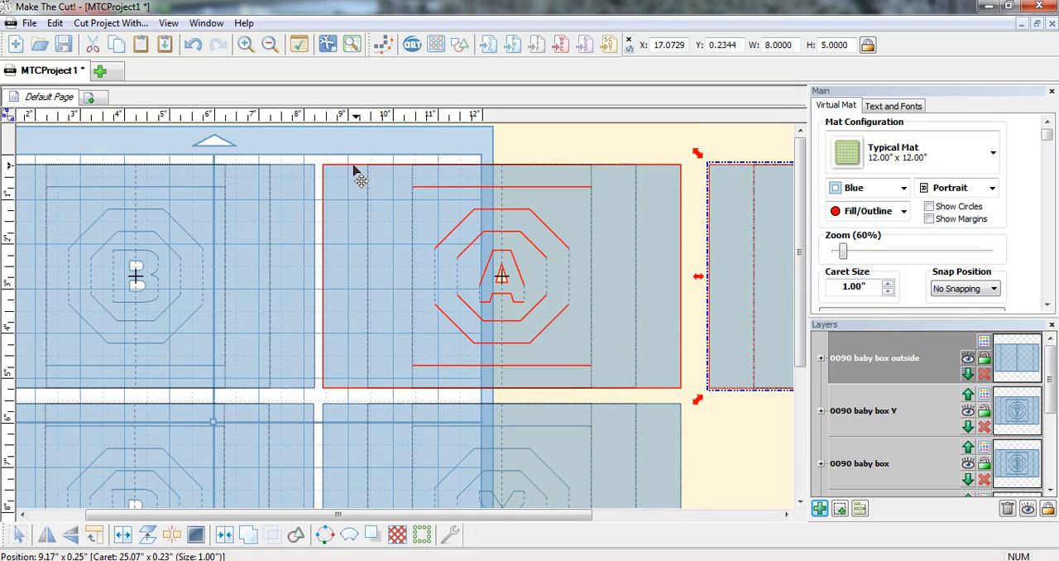
pyautogui.click(12, 116)
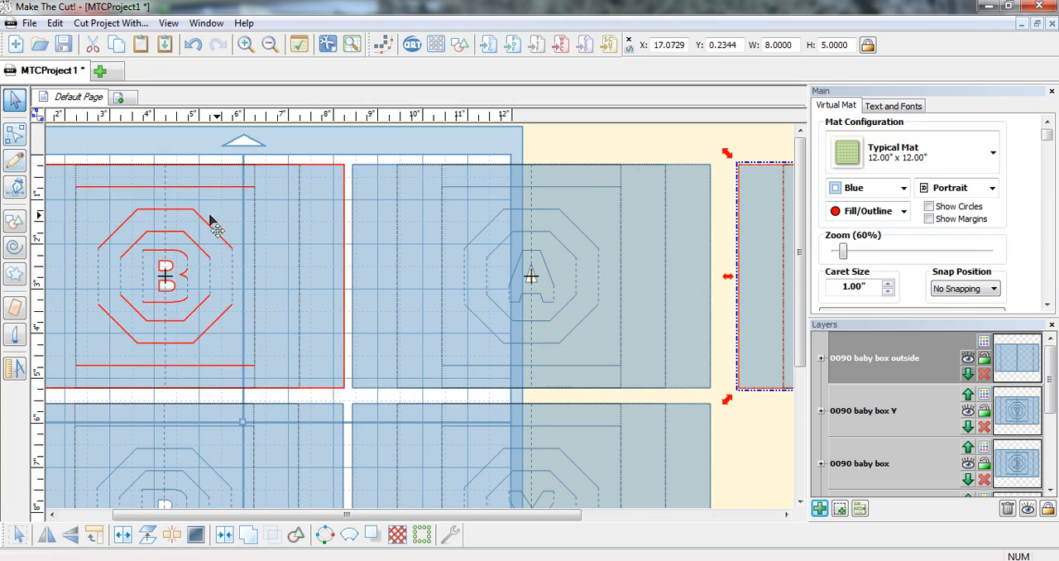
pyautogui.click(14, 135)
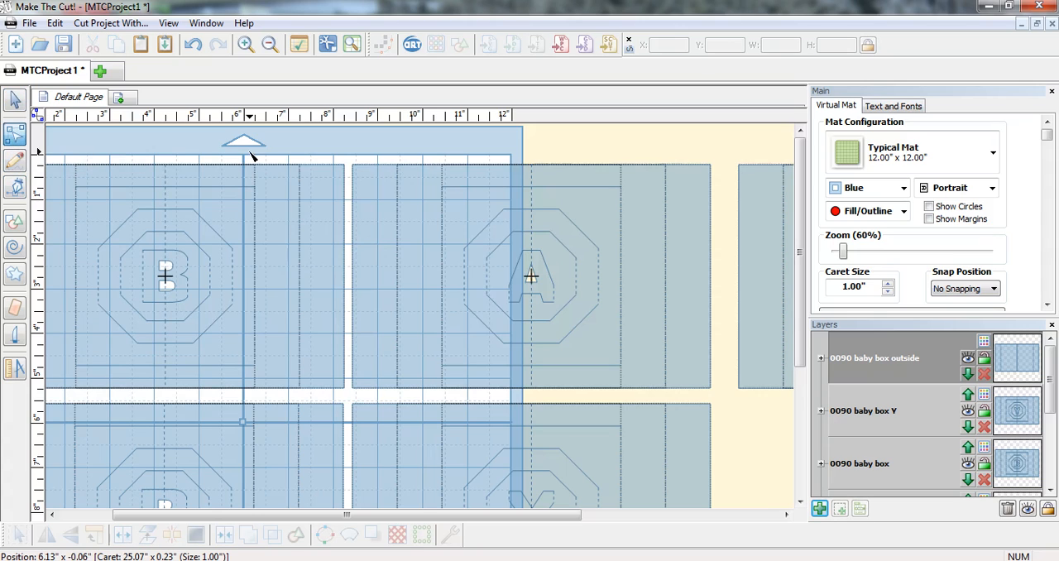
pyautogui.click(377, 166)
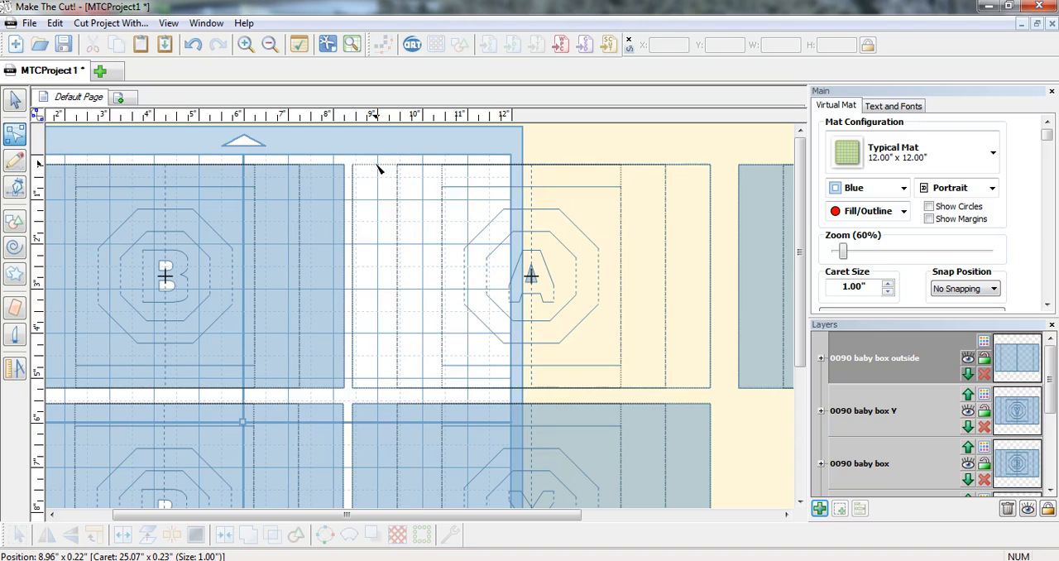
pyautogui.click(355, 213)
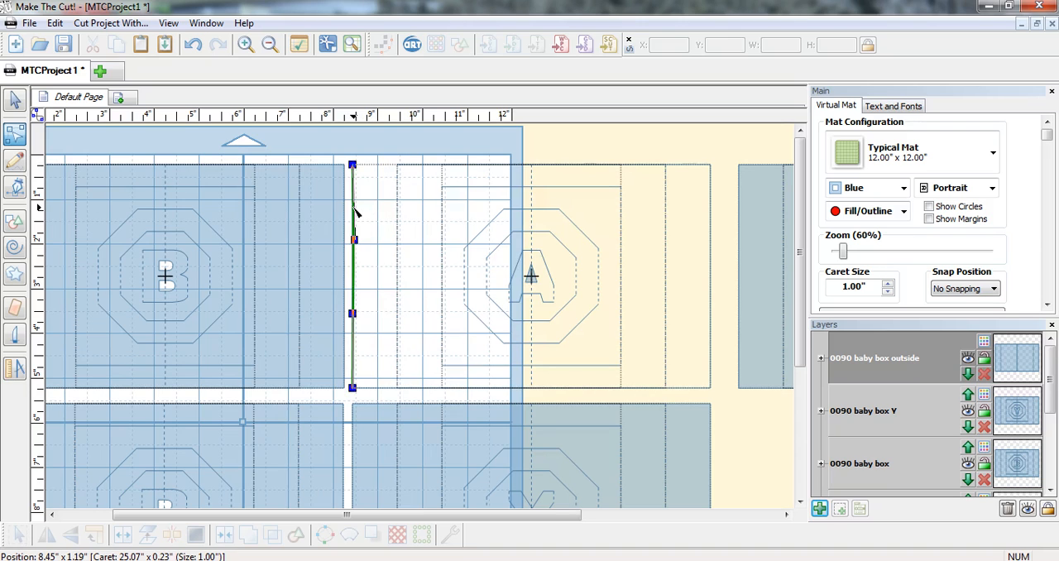
pyautogui.click(376, 389)
pyautogui.click(401, 359)
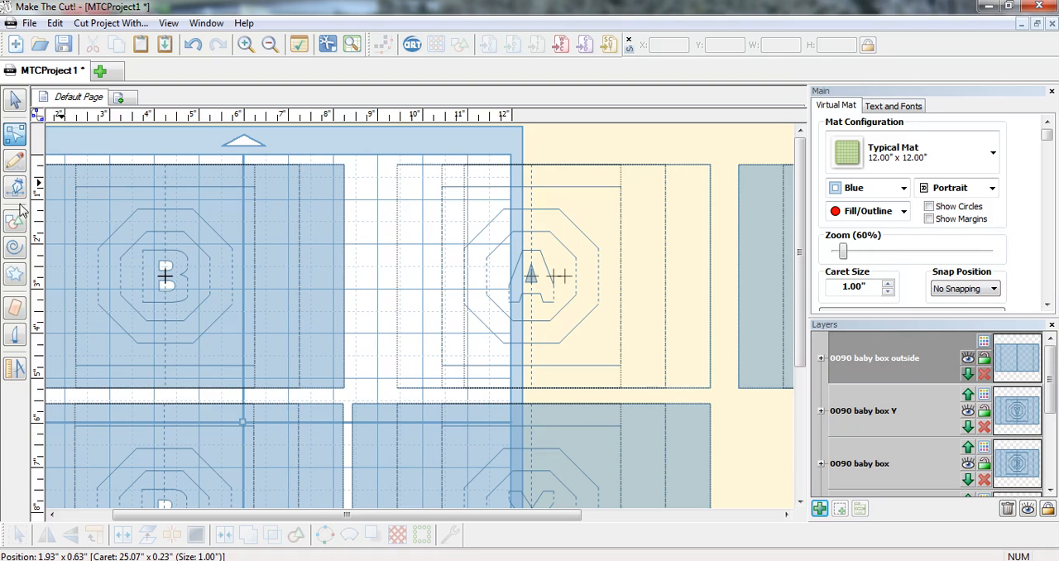
# Step: Close the A panel's open left edge with a straight Pencil line from its upper corner to its lower corner
pyautogui.click(13, 163)
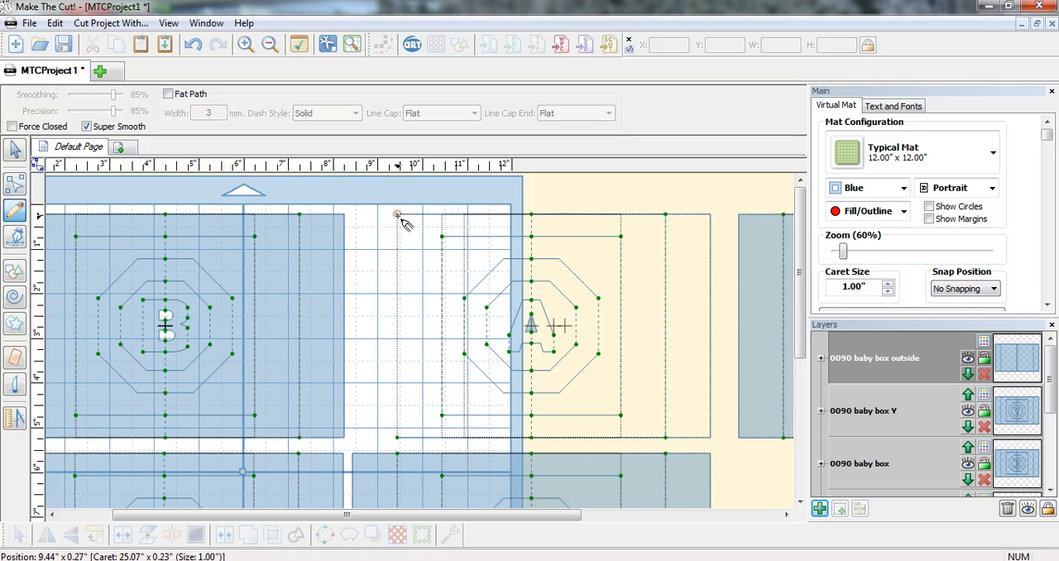
pyautogui.moveTo(397, 216); pyautogui.dragTo(399, 441)
pyautogui.click(15, 149)
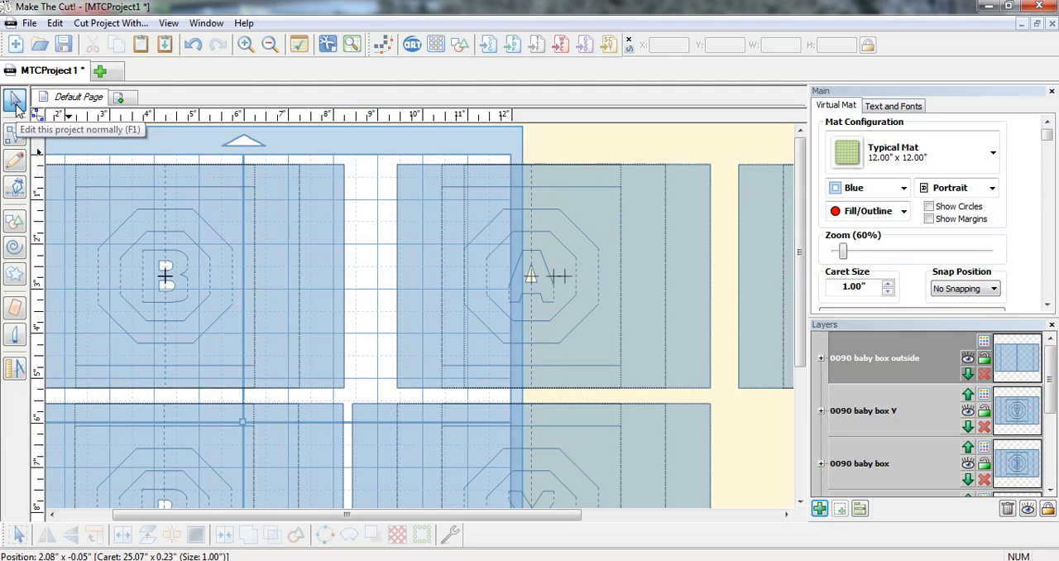
# Step: Select the whole trimmed A panel and move it left over the B panel's right flap, to about X 7.27, Y 0.23
pyautogui.moveTo(380, 148); pyautogui.dragTo(729, 404)
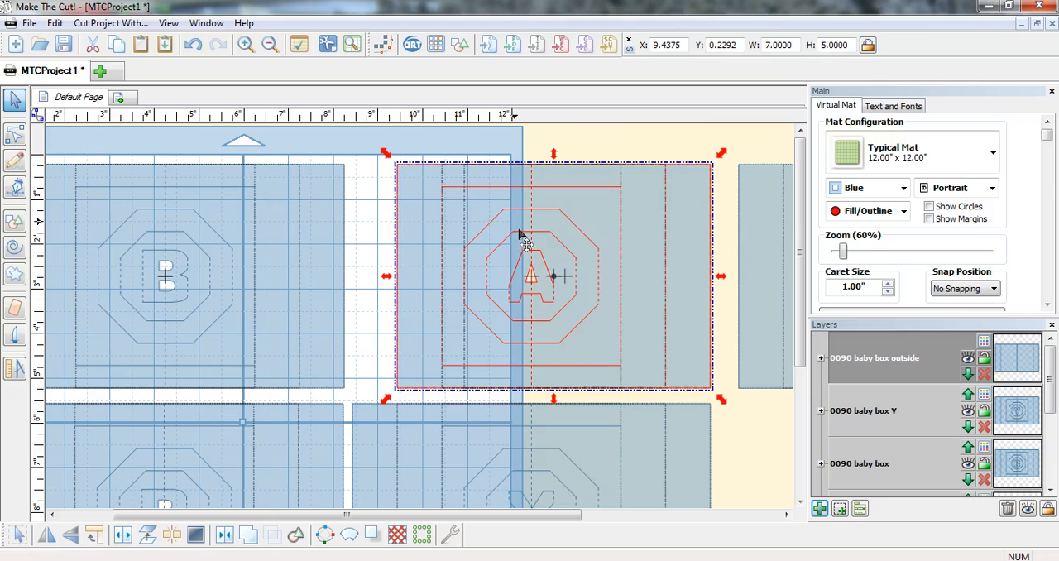
pyautogui.moveTo(530, 242); pyautogui.dragTo(430, 240)
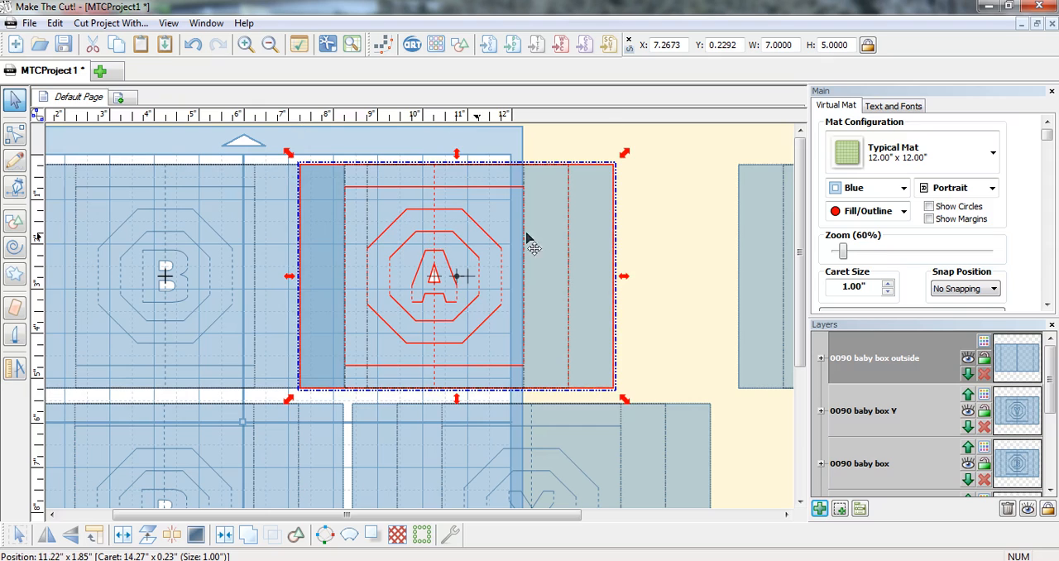
pyautogui.click(667, 242)
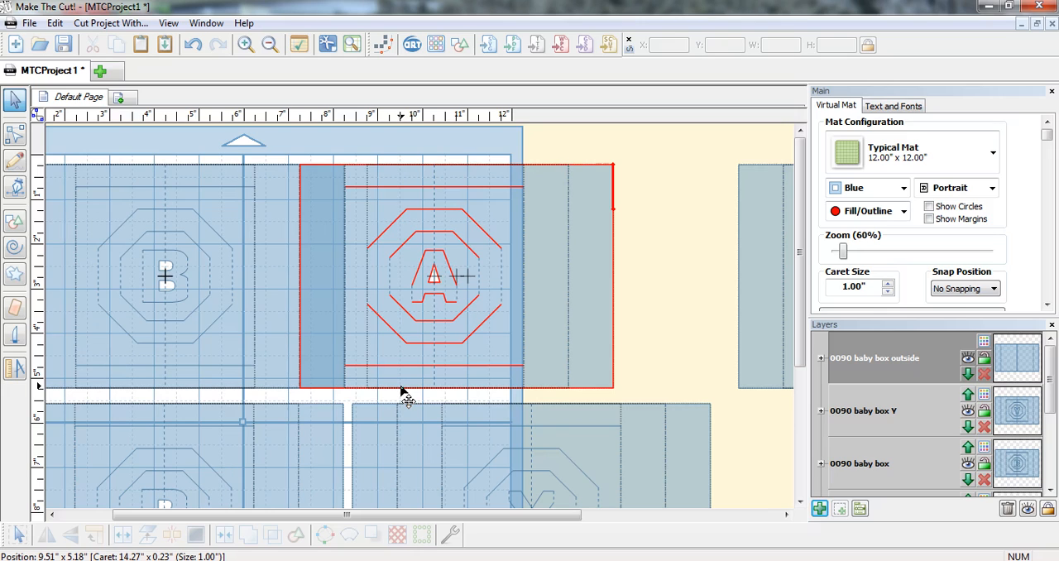
# Step: Select the overlapping B and A panels in the upper row and weld them into one shape
pyautogui.click(403, 391)
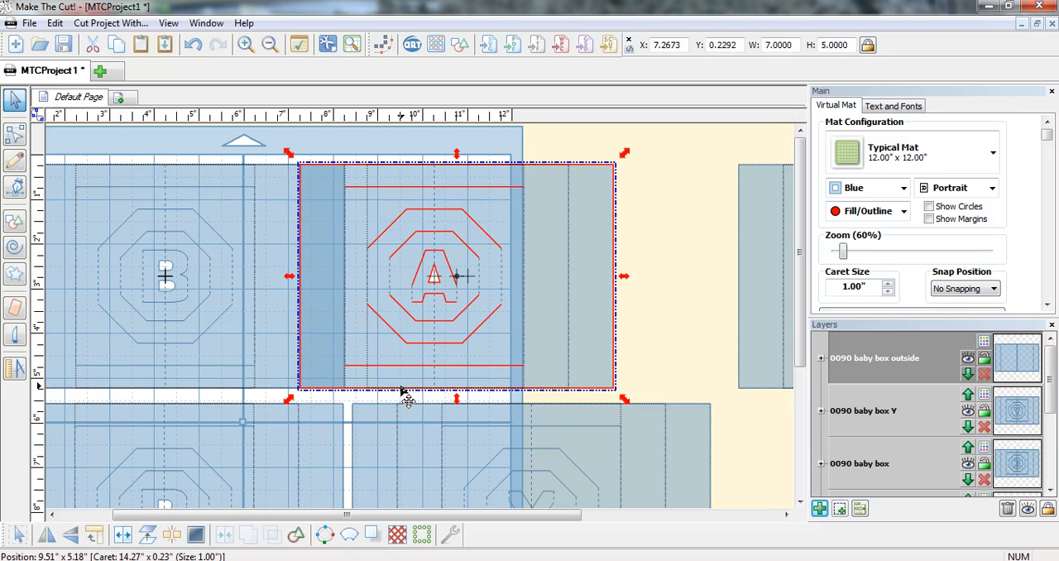
pyautogui.keyDown('shift'); pyautogui.click(278, 392); pyautogui.keyUp('shift')
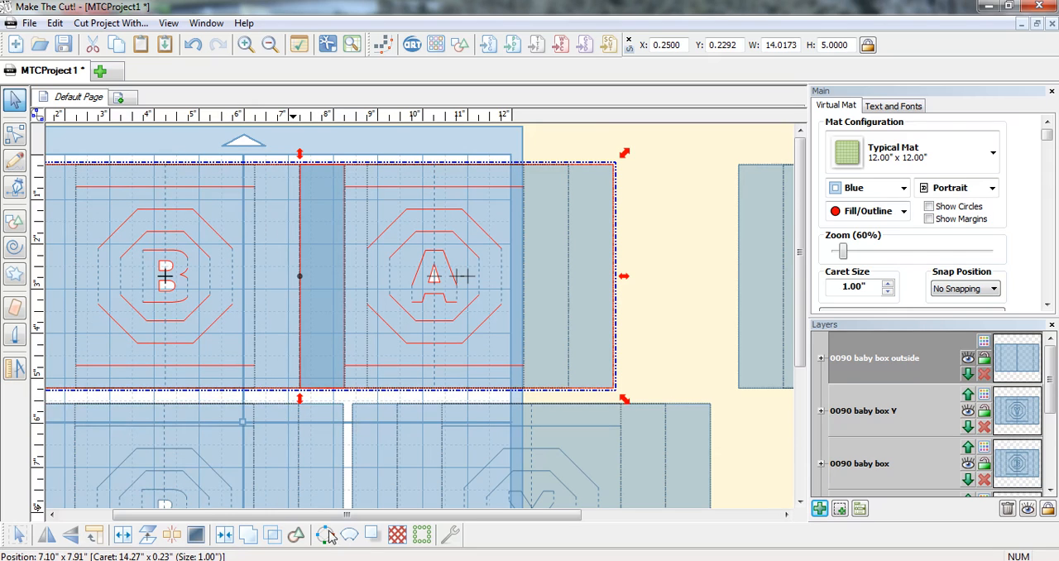
pyautogui.click(245, 536)
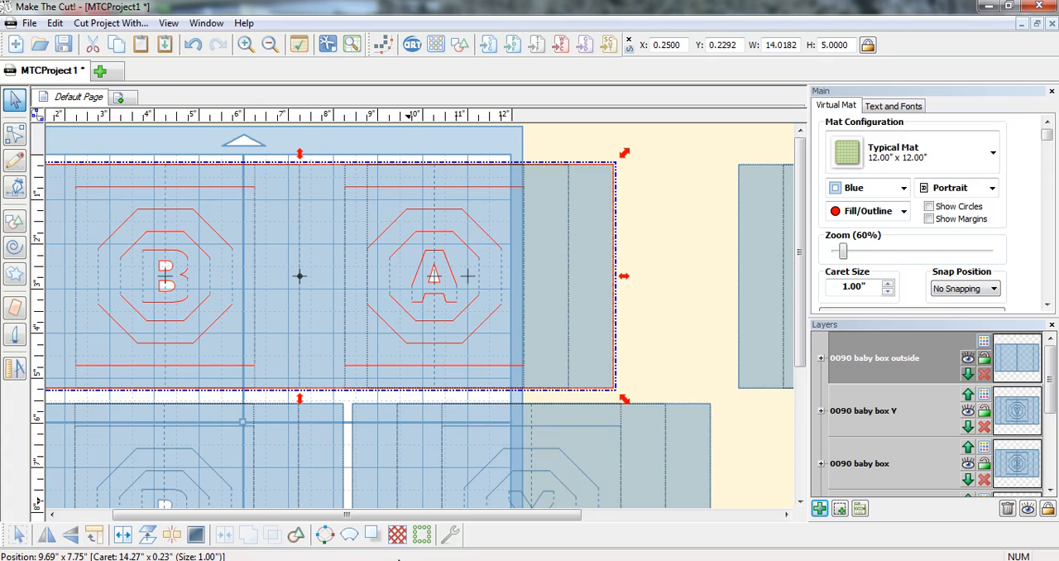
# Step: Switch to IrfanView to view the photo of the assembled BABY box, P2220769.JPG, and return to the Make The Cut layout
pyautogui.moveTo(405, 512)
pyautogui.click(316, 505)
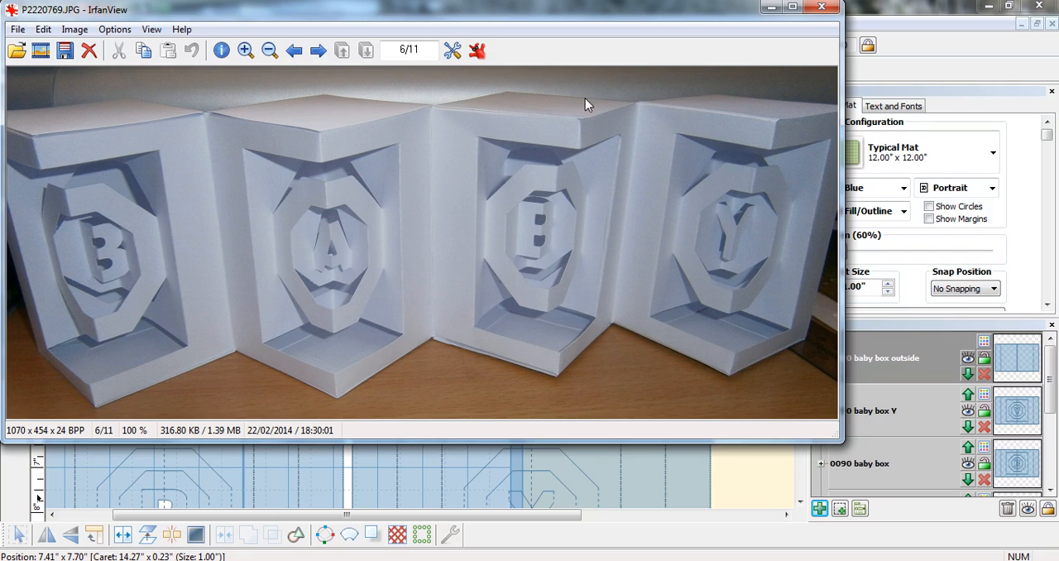
pyautogui.click(770, 10)
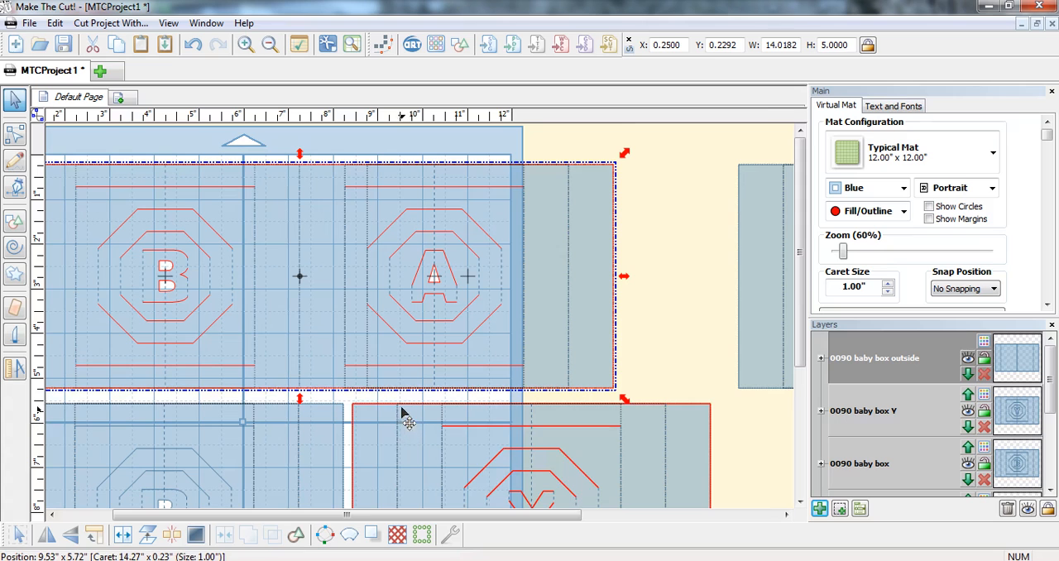
# Step: Remove the Y panel's left flap in node editing by deleting its outline segments and the left fold line
pyautogui.moveTo(800, 334); pyautogui.dragTo(810, 438)
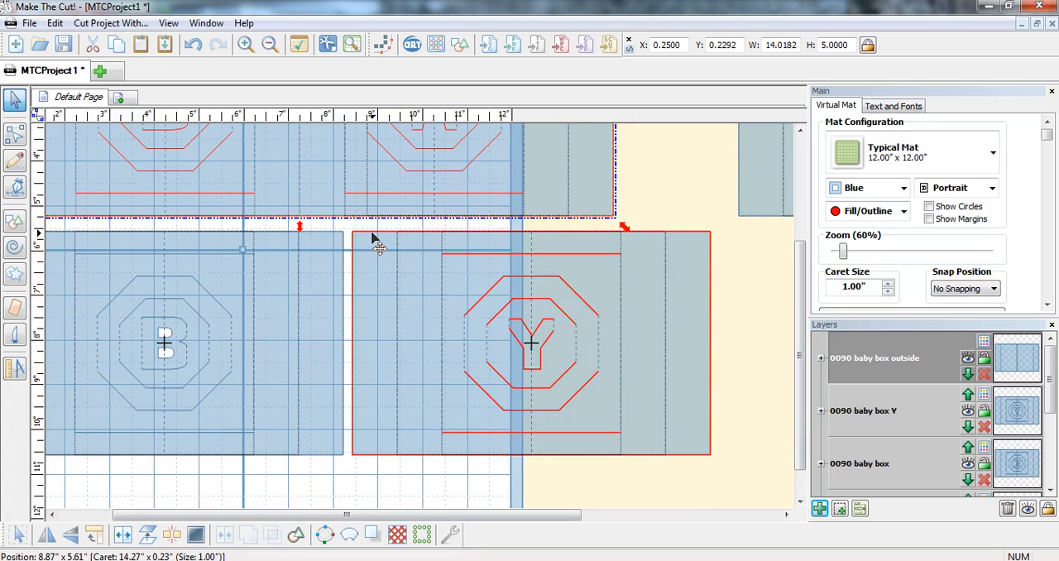
pyautogui.click(17, 139)
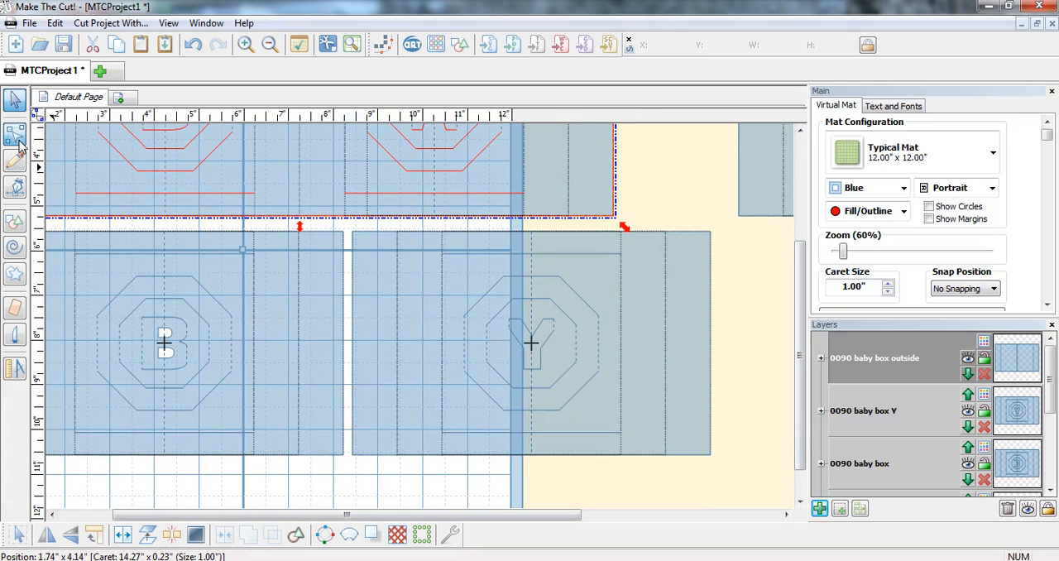
pyautogui.click(380, 235)
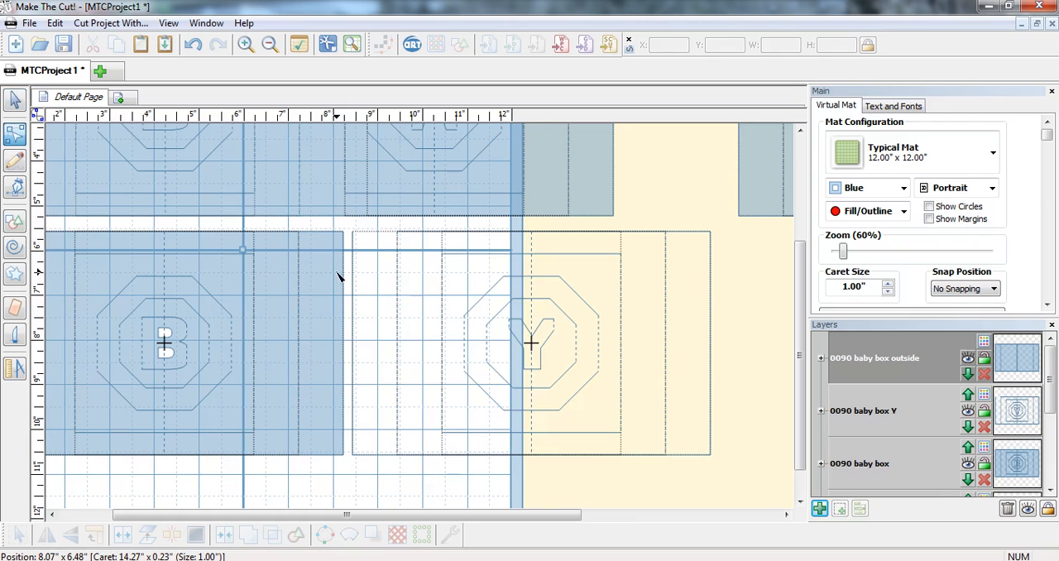
pyautogui.click(353, 279)
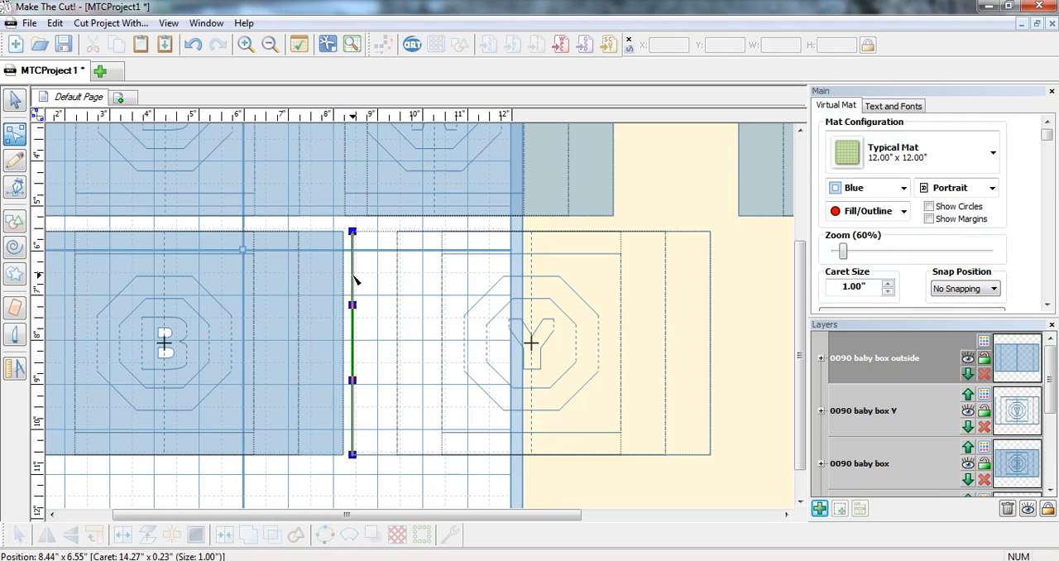
pyautogui.press('Delete')
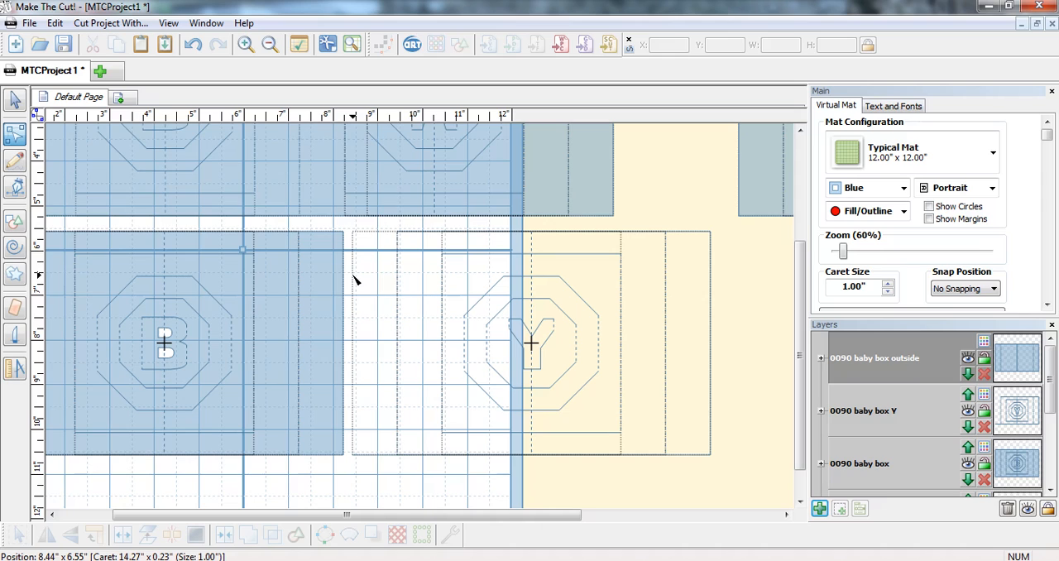
pyautogui.click(376, 458)
pyautogui.press('Delete')
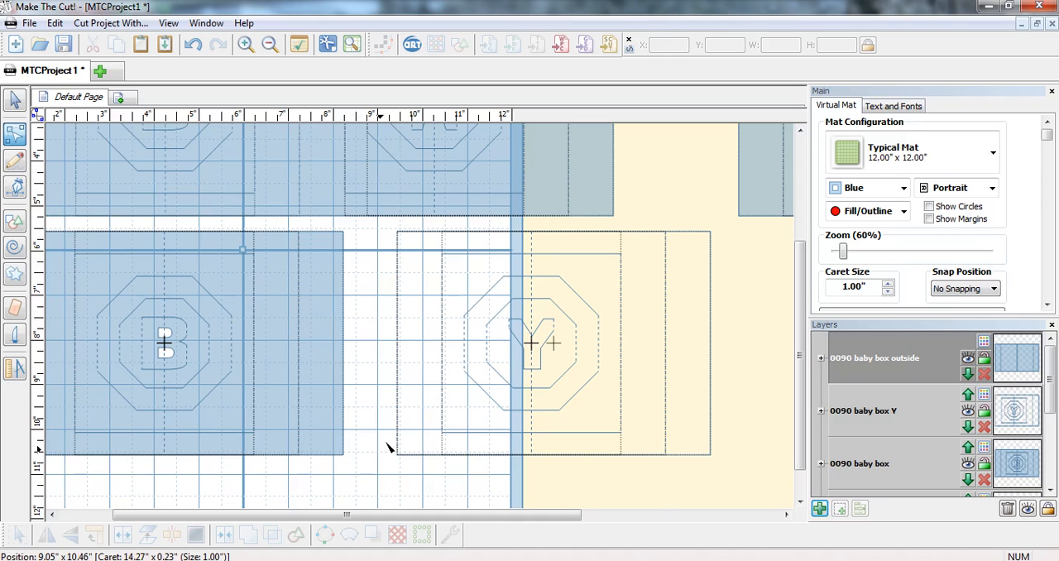
pyautogui.click(398, 372)
pyautogui.press('Delete')
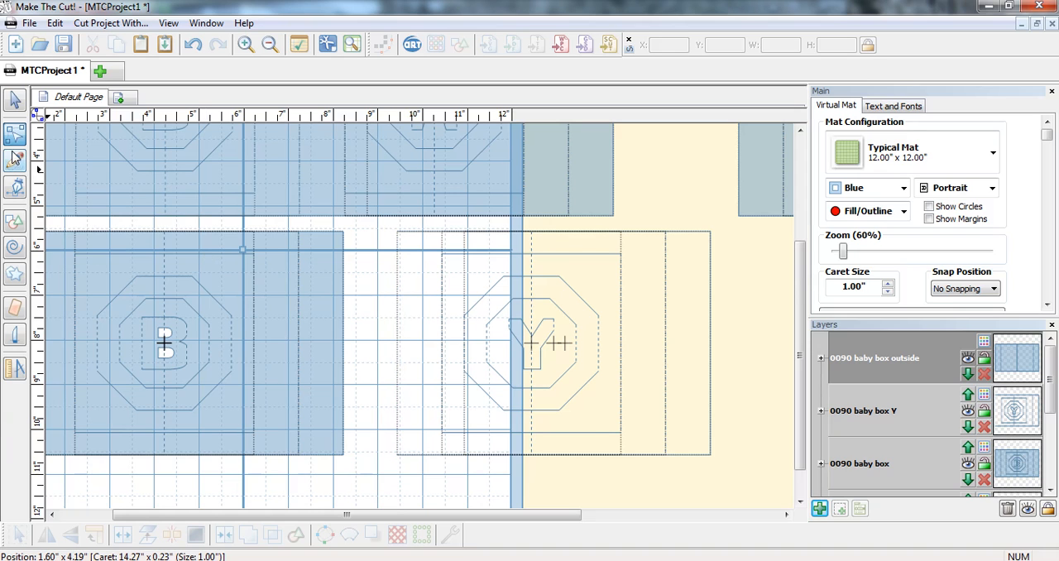
# Step: Close the Y panel's open left edge with a straight Pencil line from its upper corner to its lower corner
pyautogui.click(14, 158)
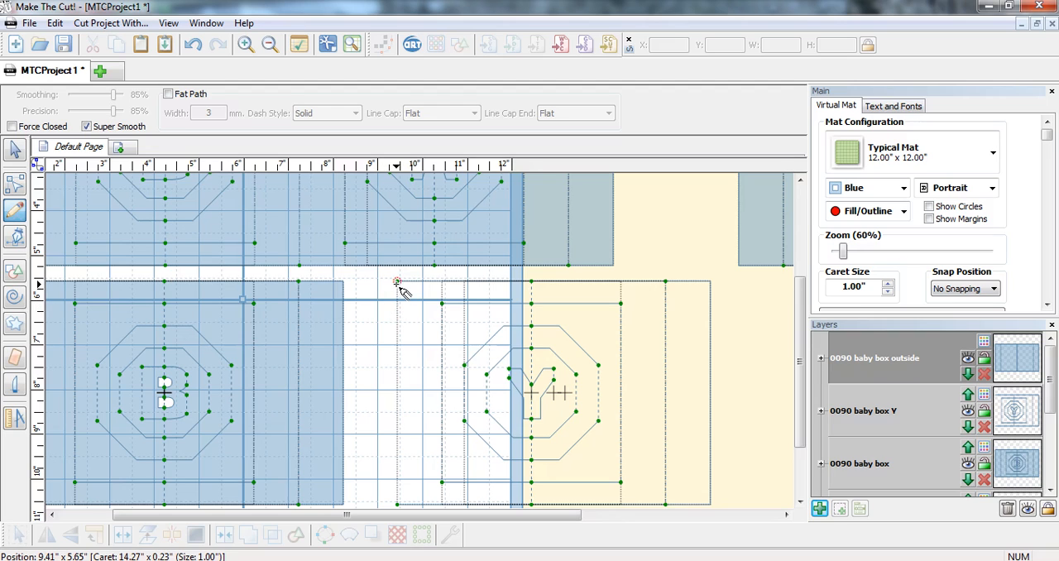
pyautogui.moveTo(398, 283); pyautogui.dragTo(397, 505)
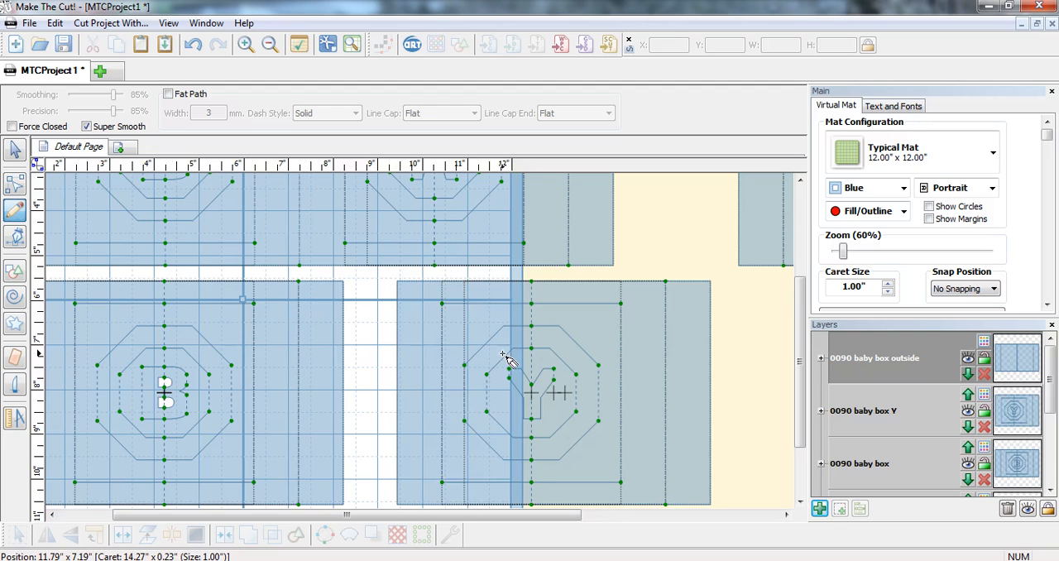
pyautogui.click(14, 151)
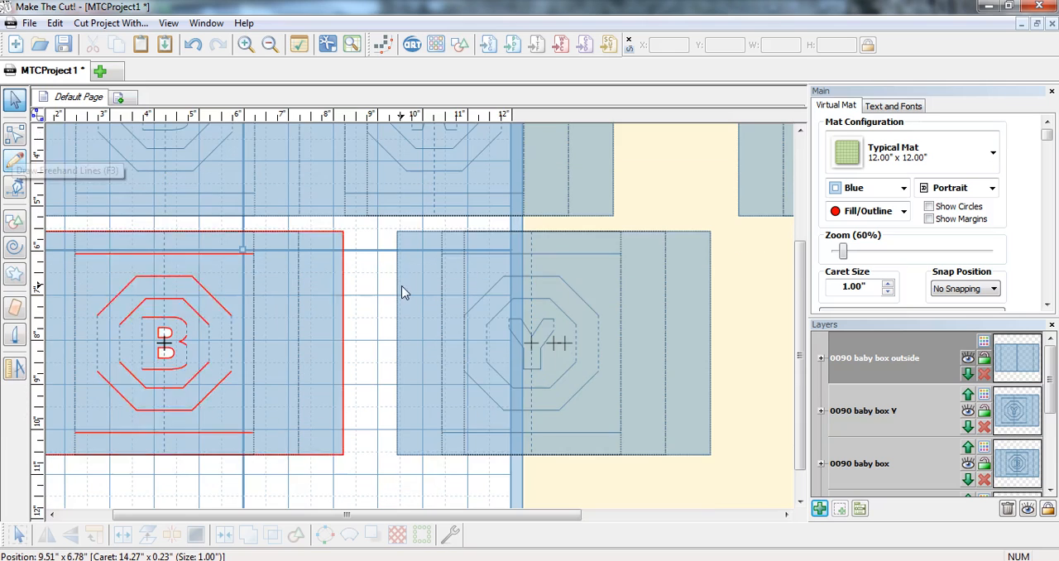
# Step: Select the whole trimmed Y panel and move it left over the lower B panel's right flap, to about X 7.23, Y 5.58
pyautogui.moveTo(376, 467); pyautogui.dragTo(729, 217)
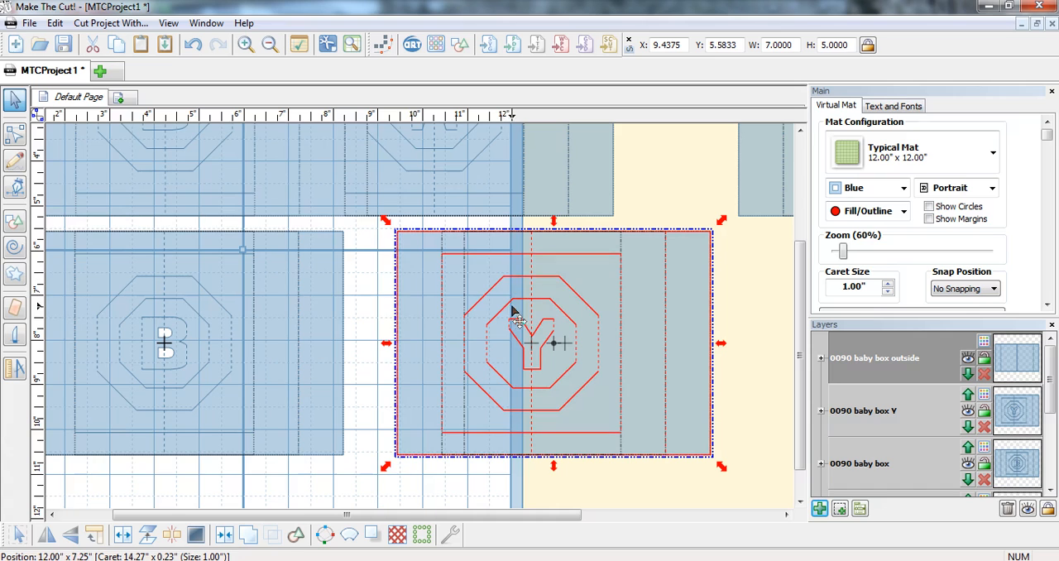
pyautogui.moveTo(494, 331); pyautogui.dragTo(394, 332)
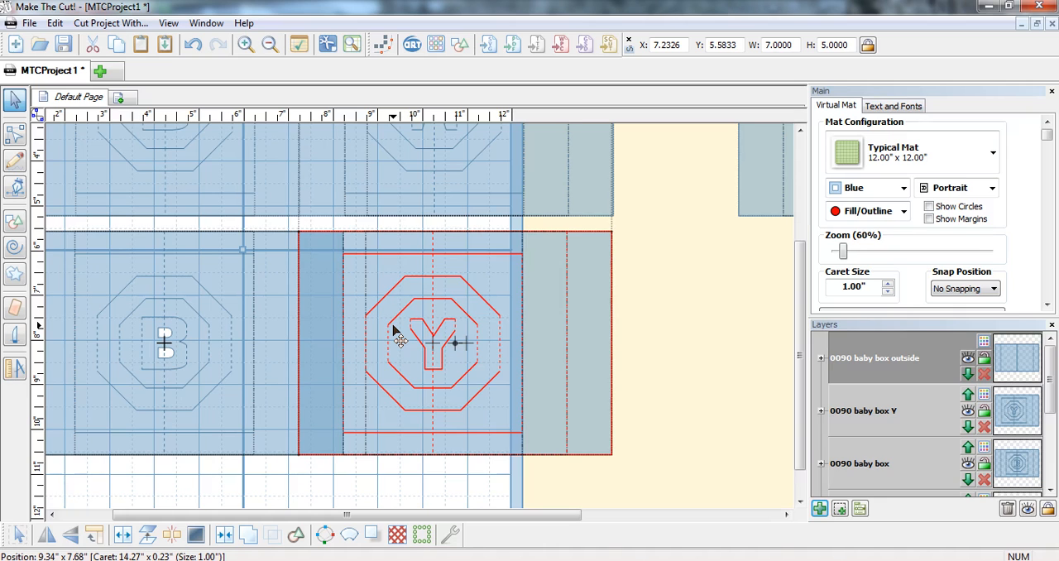
pyautogui.click(372, 500)
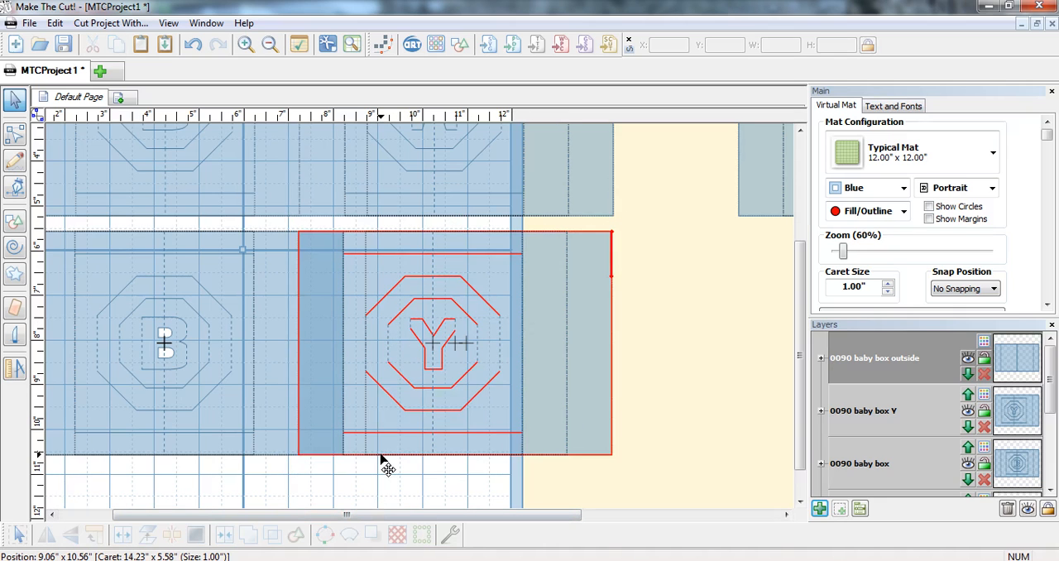
# Step: Select the overlapping B and Y panels in the lower row and weld them into one shape
pyautogui.click(383, 461)
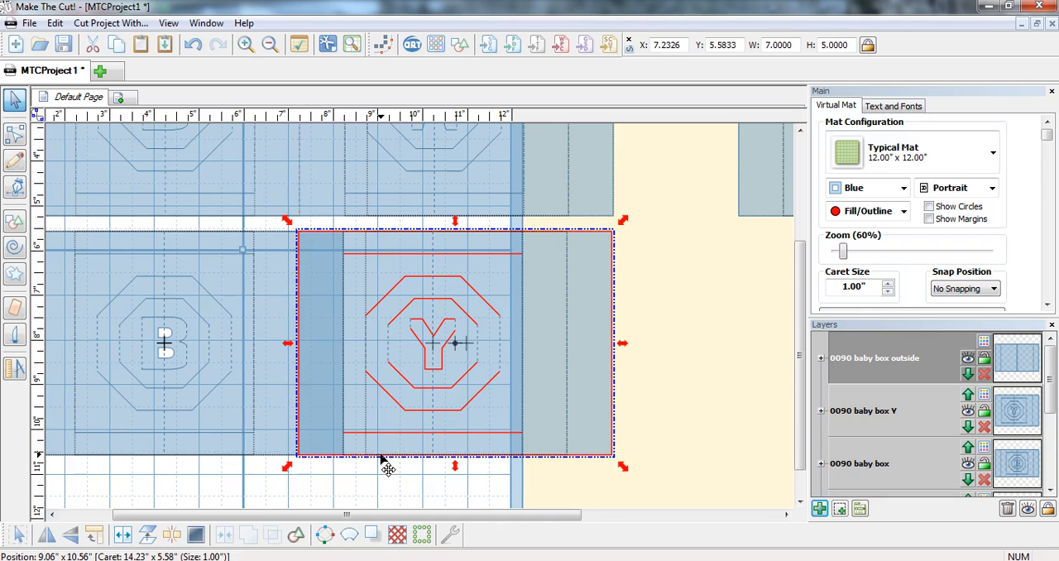
pyautogui.keyDown('shift'); pyautogui.click(251, 457); pyautogui.keyUp('shift')
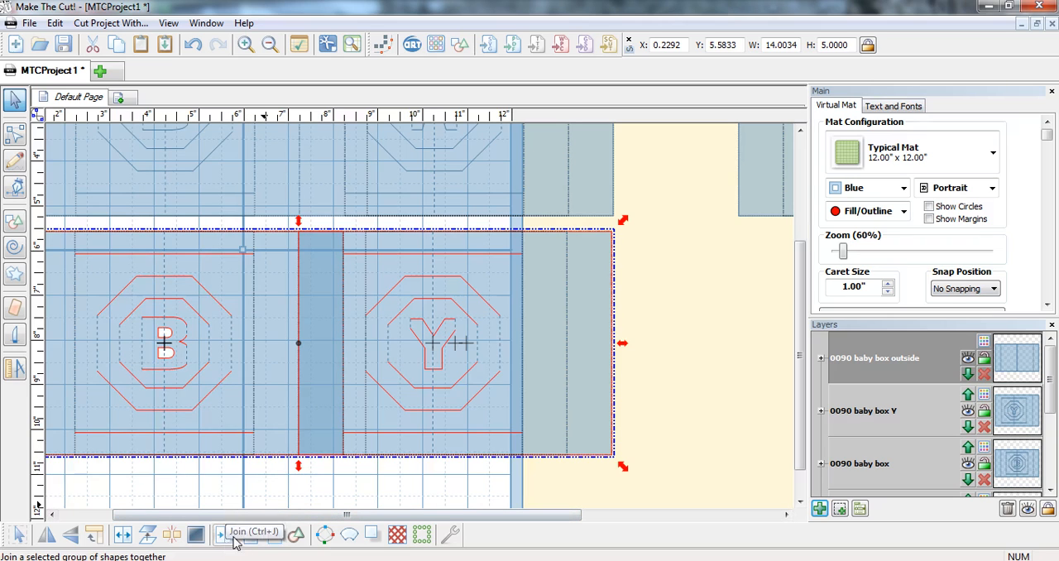
pyautogui.click(252, 537)
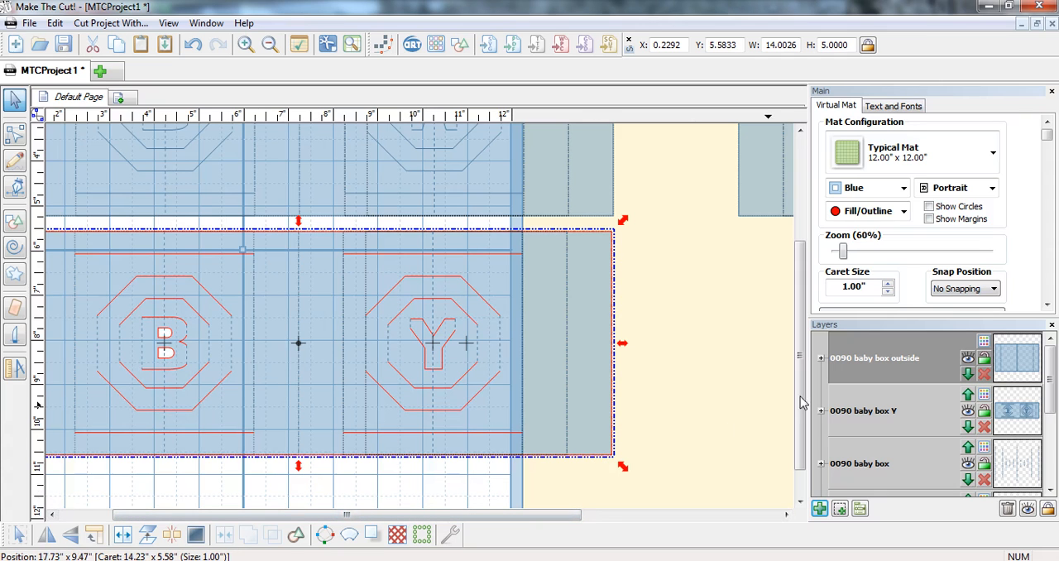
# Step: Delete the upper and outer left edge segments of the B-Y strip's left flap in node editing
pyautogui.scroll(-1, 686, 441)
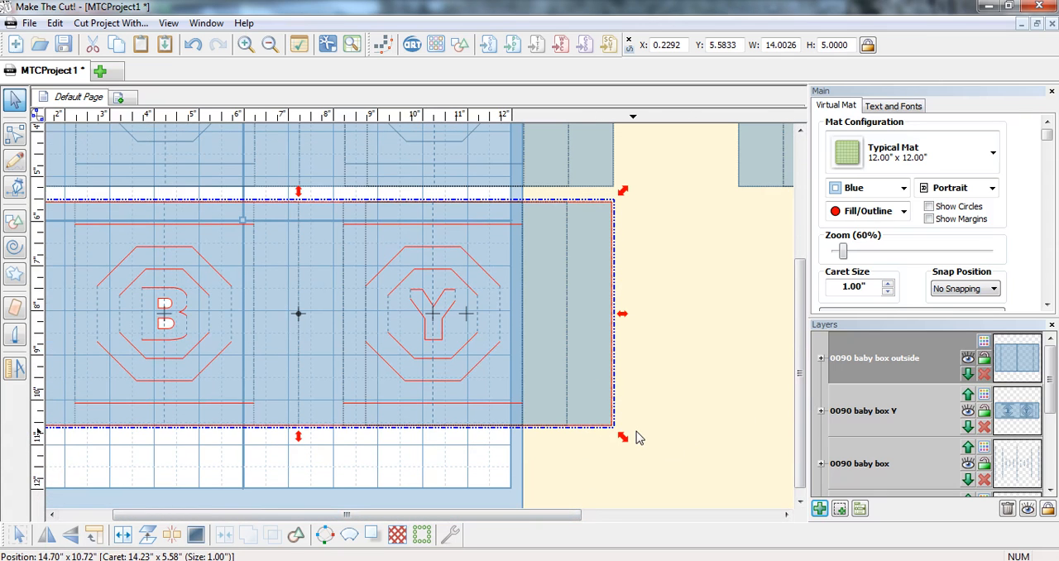
pyautogui.scroll(-2, 639, 434)
pyautogui.scroll(1, 473, 402)
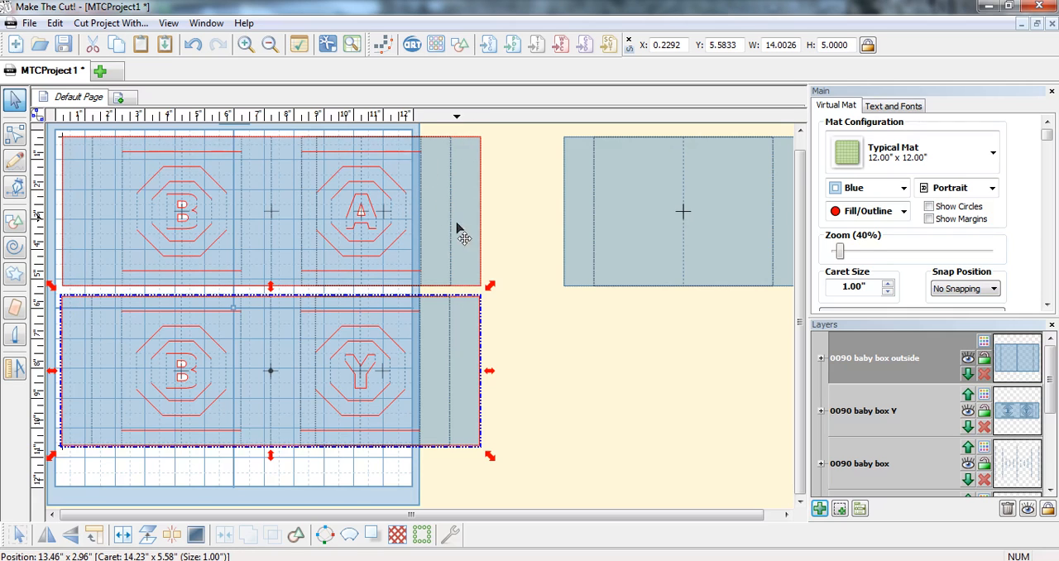
pyautogui.click(12, 137)
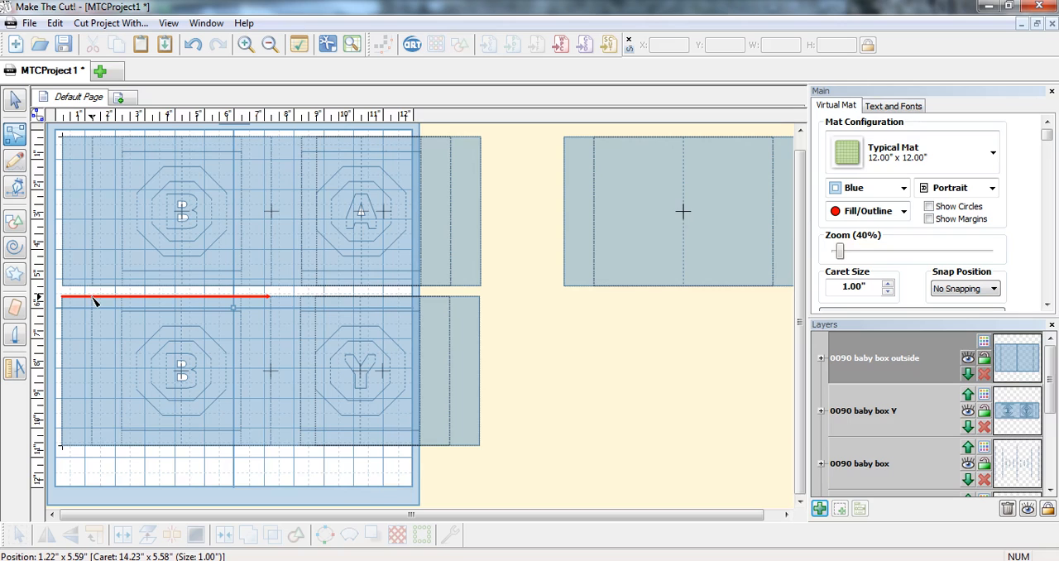
pyautogui.click(92, 297)
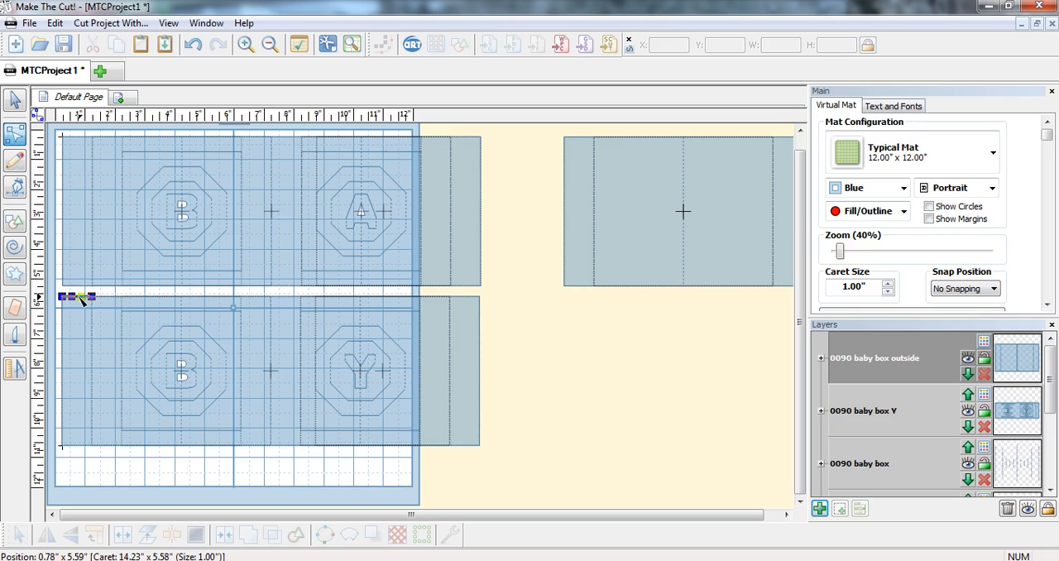
pyautogui.press('Delete')
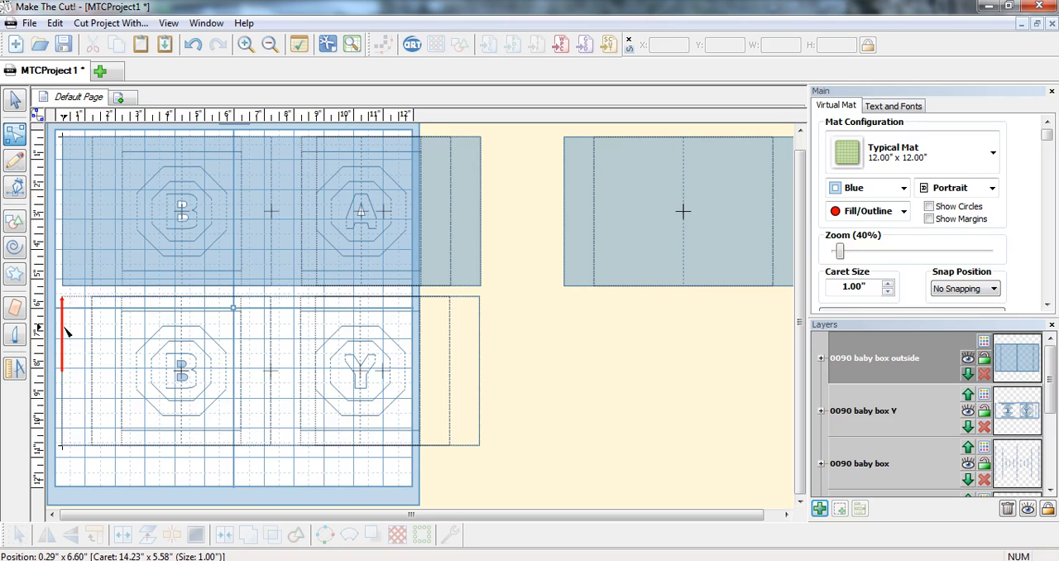
pyautogui.click(63, 327)
pyautogui.press('Delete')
pyautogui.click(64, 408)
pyautogui.press('Delete')
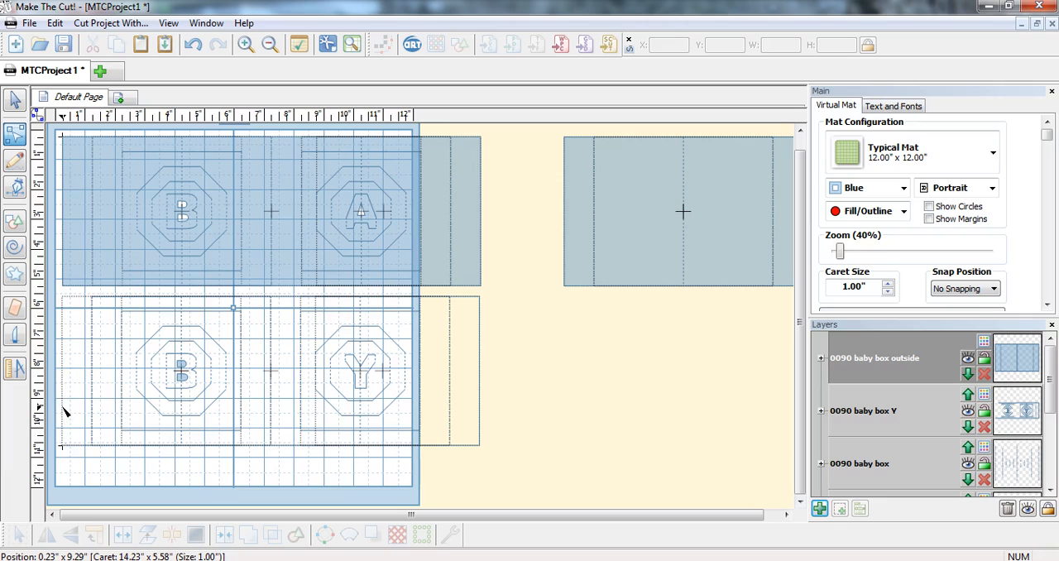
# Step: Straighten the B-Y strip's lower left edge, split it at the left fold, and delete the flap segment and fold line
pyautogui.click(95, 448)
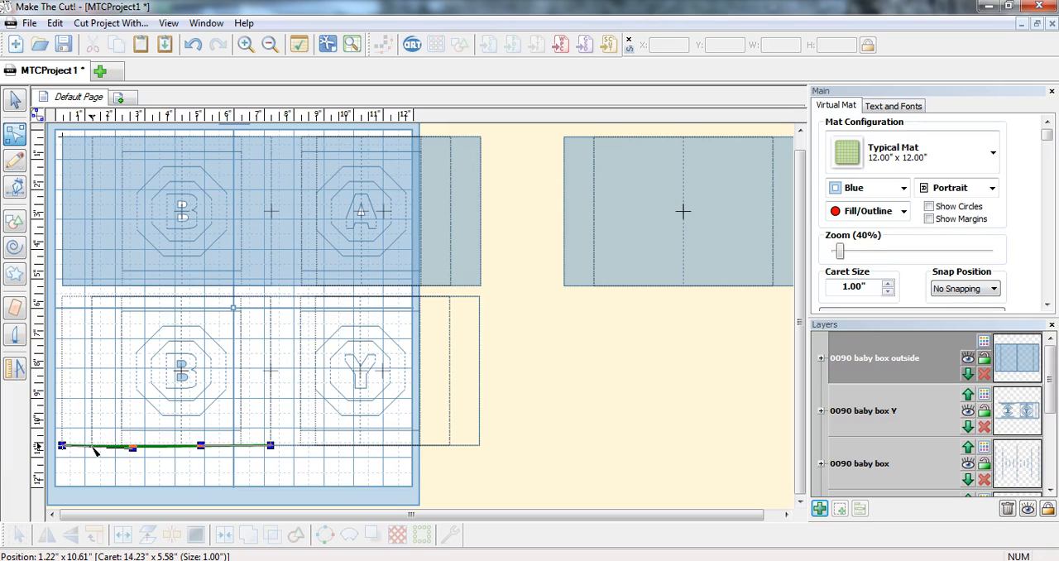
pyautogui.rightClick(123, 445)
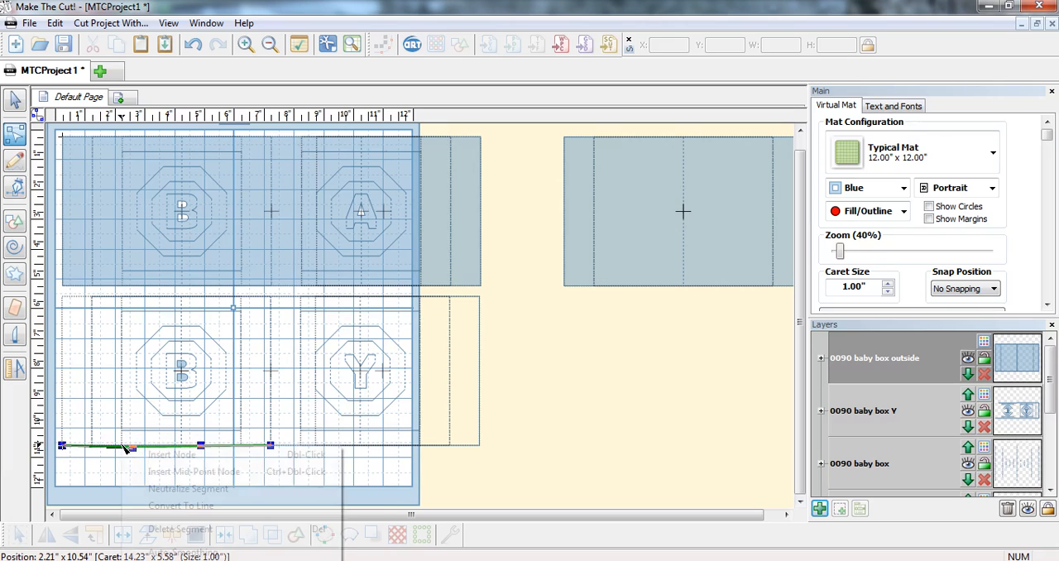
pyautogui.click(148, 504)
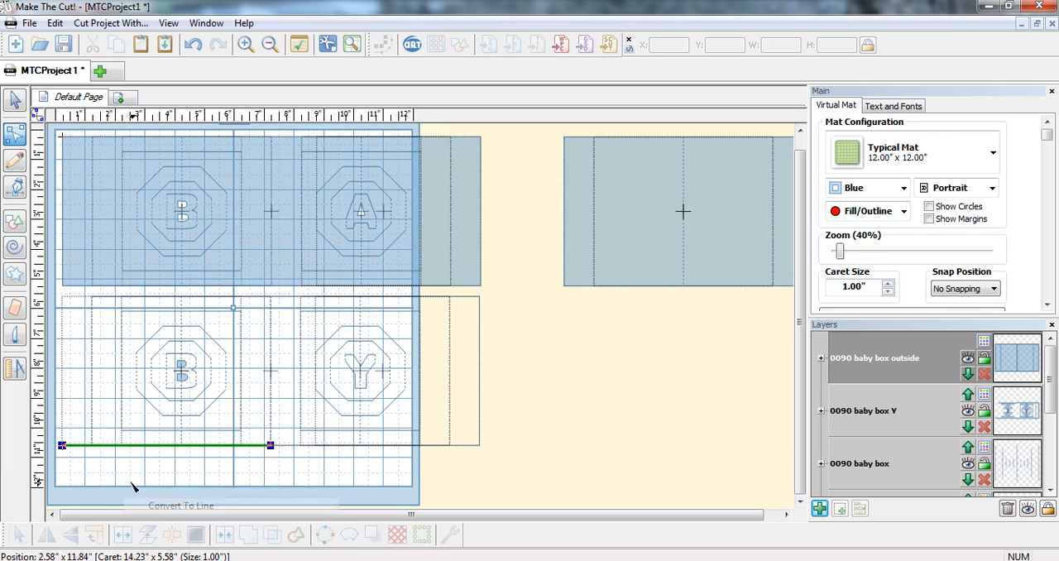
pyautogui.doubleClick(92, 446)
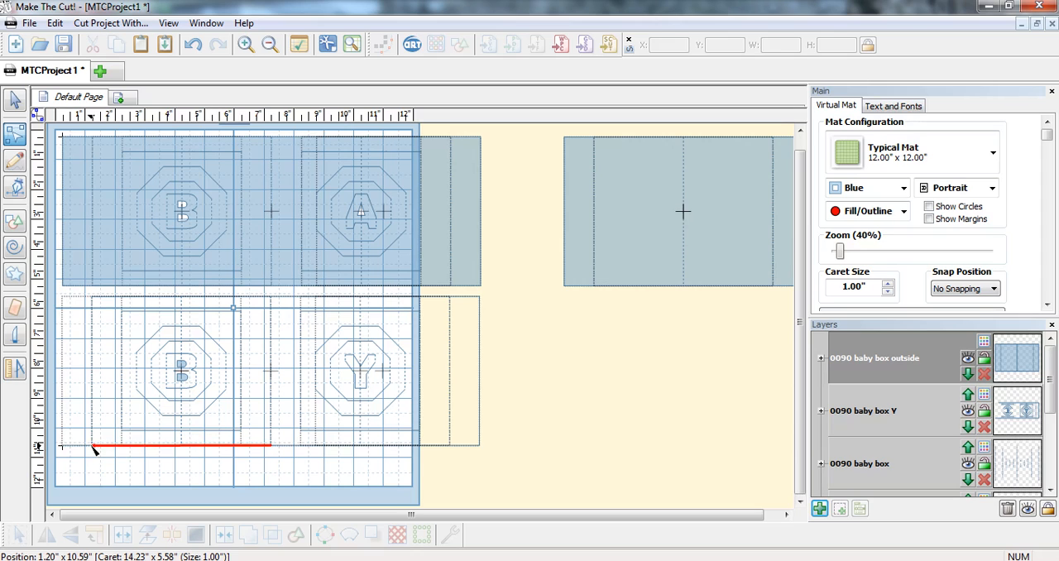
pyautogui.press('Delete')
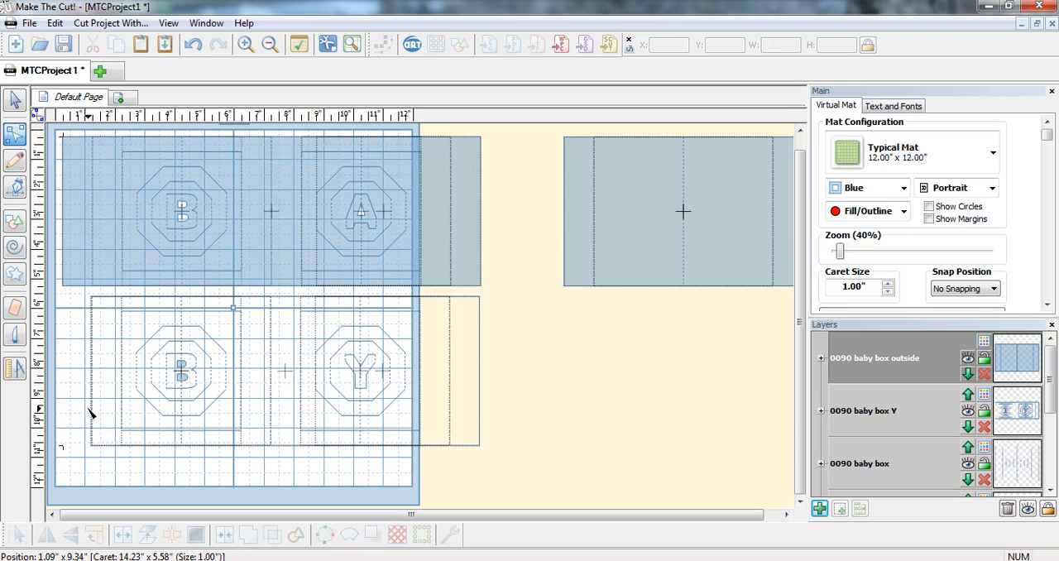
pyautogui.click(93, 416)
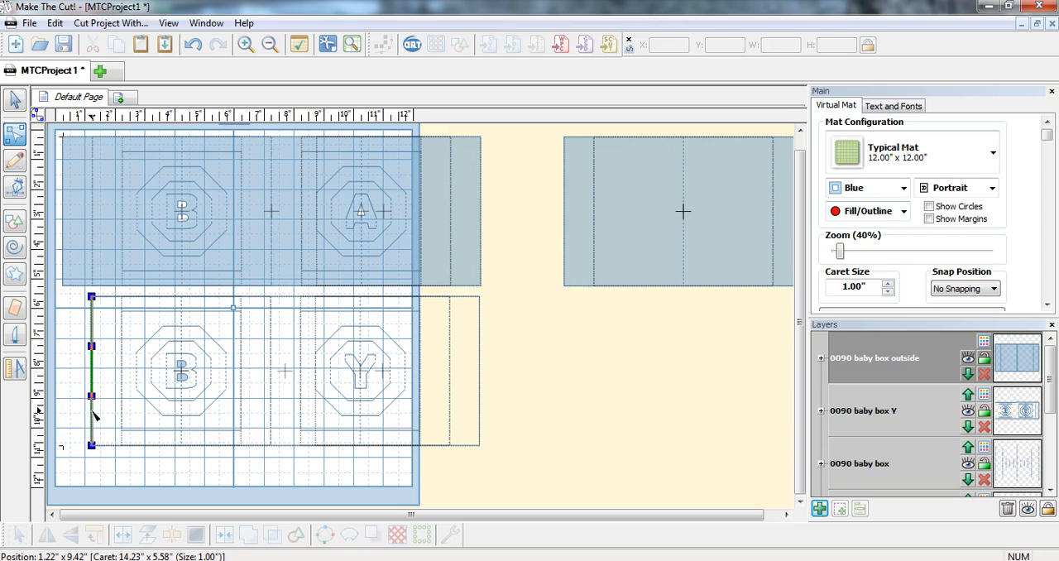
pyautogui.press('Delete')
# Step: Close the B-Y strip's open left edge with a straight Pencil line between its upper and lower corners
pyautogui.click(14, 164)
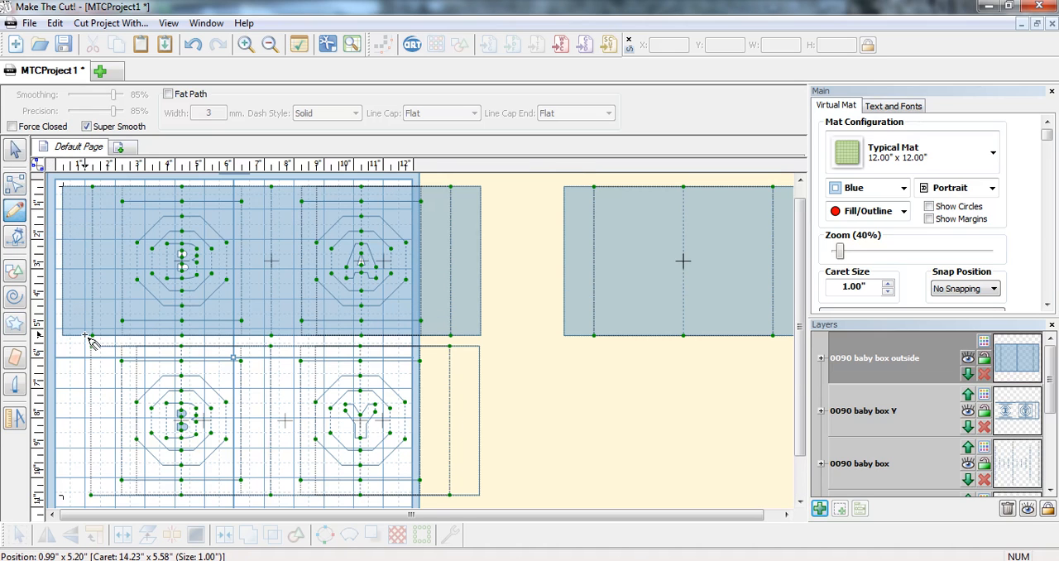
pyautogui.moveTo(94, 352); pyautogui.dragTo(98, 500)
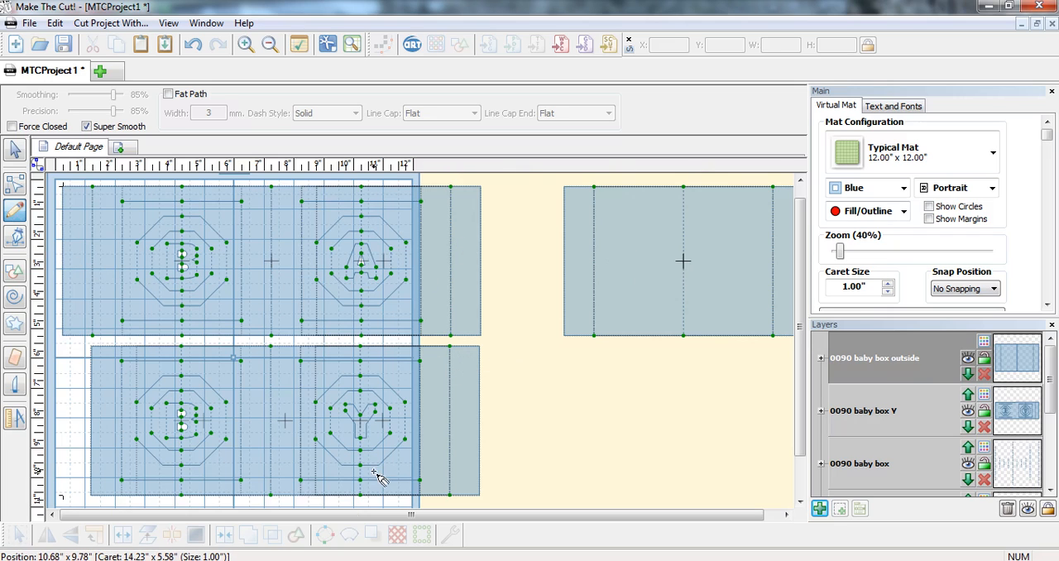
# Step: Move the plain outside panel beside the B-A strip's right end, to about X 14.57, Y 0.23
pyautogui.moveTo(399, 518); pyautogui.dragTo(439, 520)
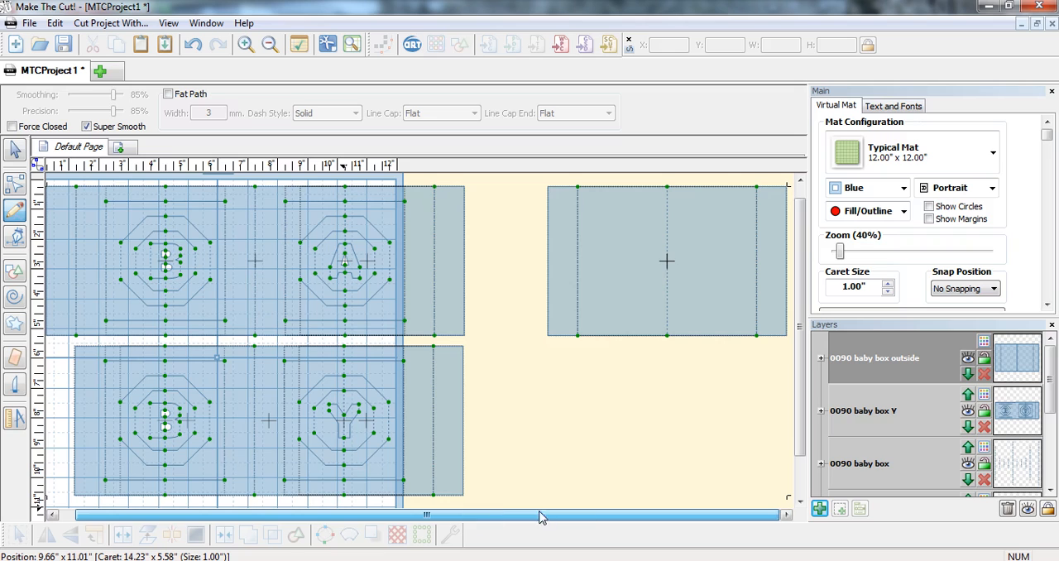
pyautogui.click(16, 151)
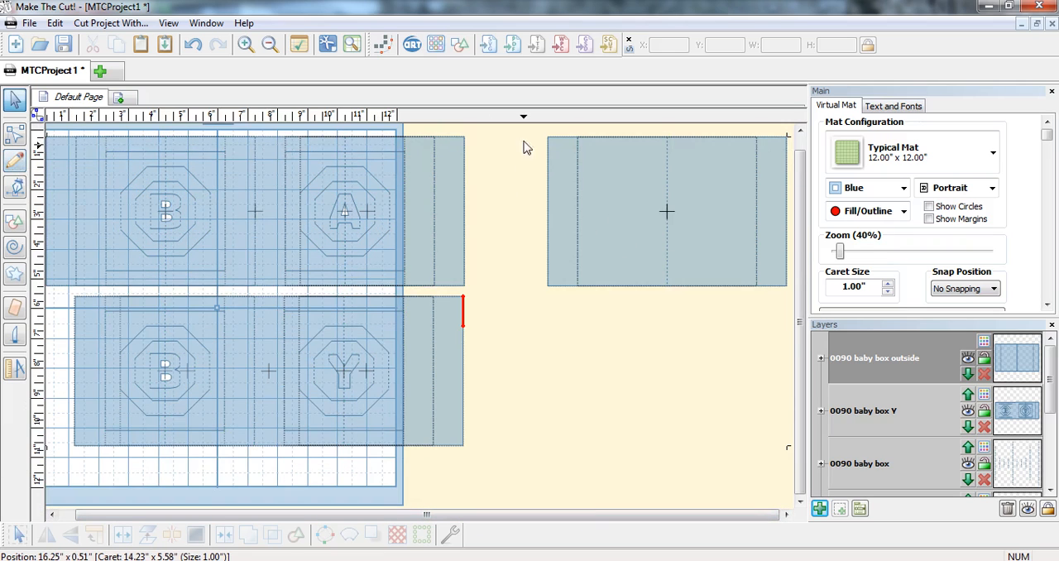
pyautogui.moveTo(523, 127); pyautogui.dragTo(671, 296)
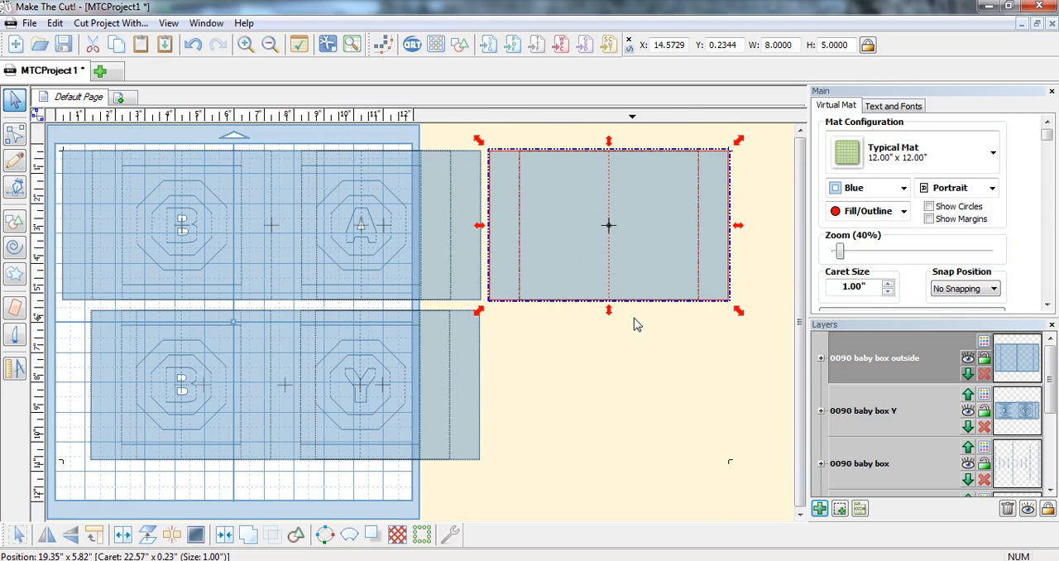
# Step: Import 0090 baby box outside.svg, rotate it 90 degrees, and place it below the first outside panel at about X 15.81, Y 5.82
pyautogui.click(489, 45)
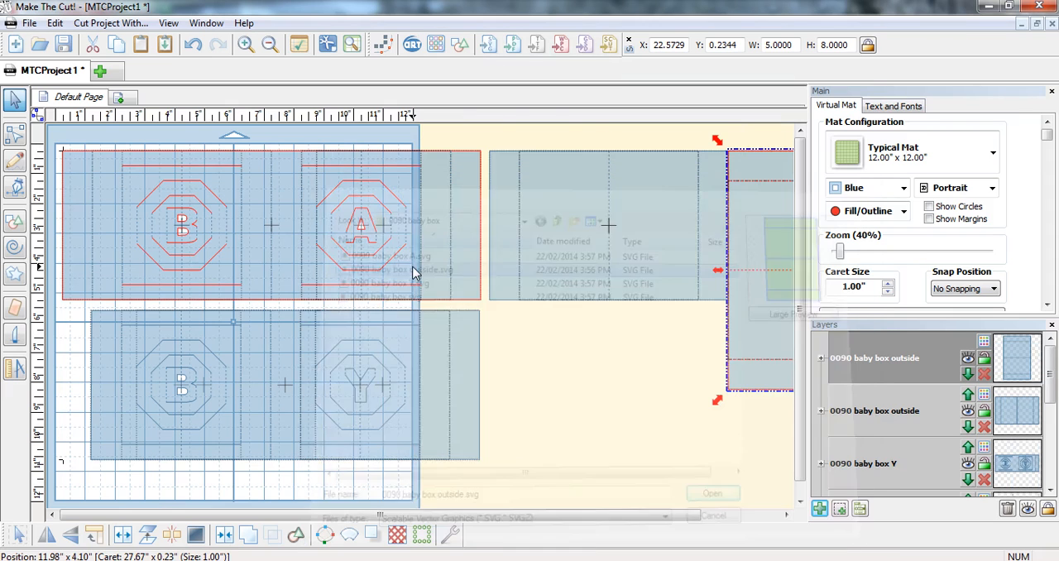
pyautogui.doubleClick(414, 264)
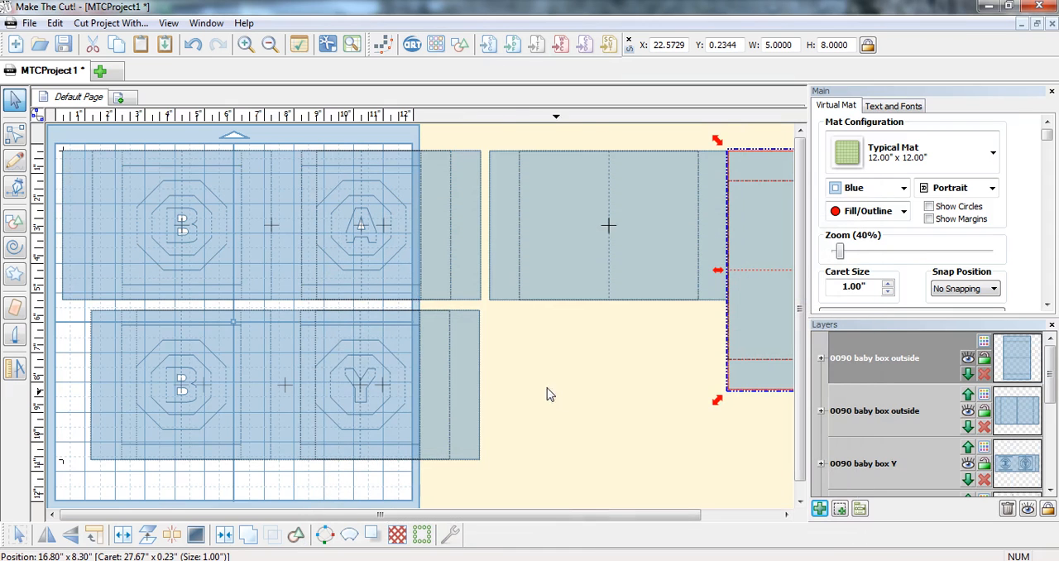
pyautogui.click(94, 535)
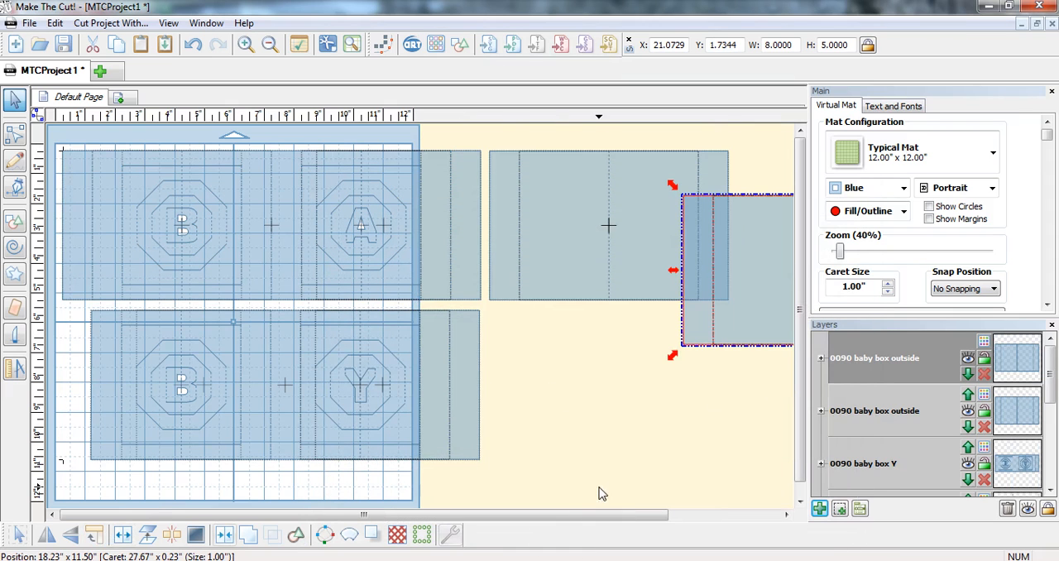
pyautogui.moveTo(747, 353); pyautogui.dragTo(596, 468)
# Step: Delete the upper, outer left and lower edge segments of the lower outside panel's left flap, plus its fold line, in node editing
pyautogui.scroll(2, 598, 467)
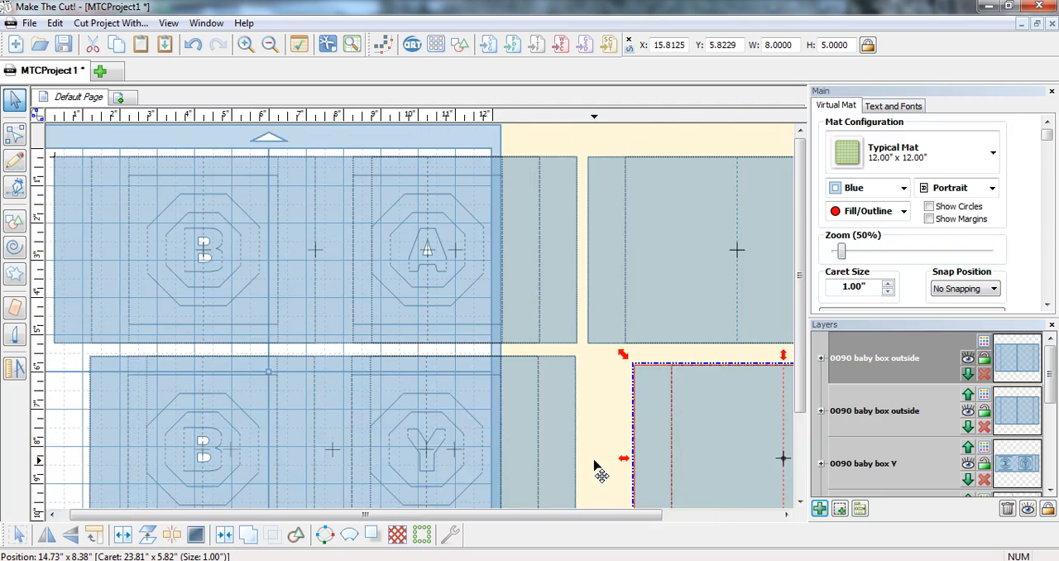
pyautogui.moveTo(546, 515); pyautogui.dragTo(667, 520)
pyautogui.moveTo(801, 348); pyautogui.dragTo(805, 401)
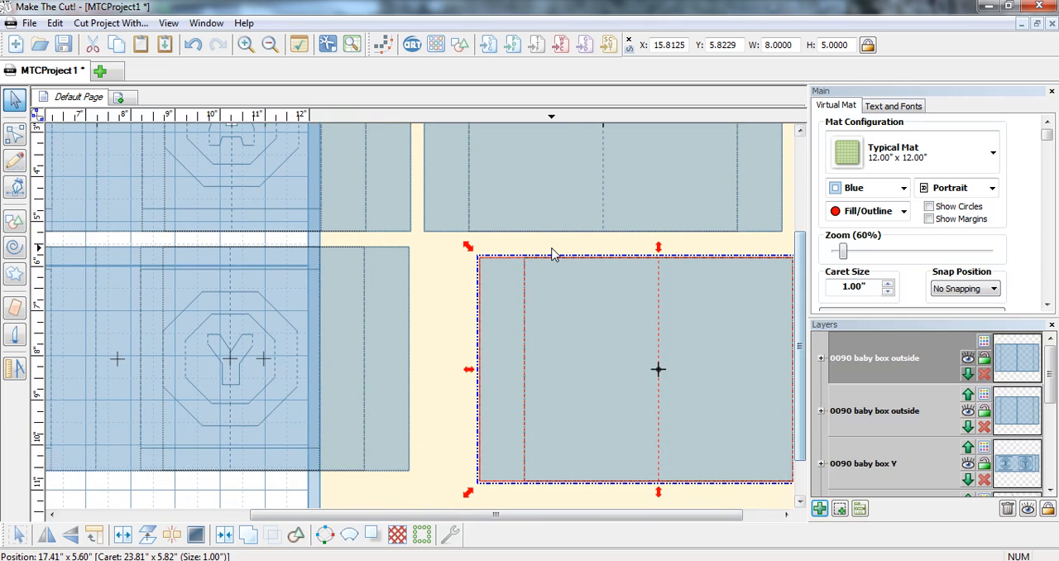
pyautogui.click(10, 141)
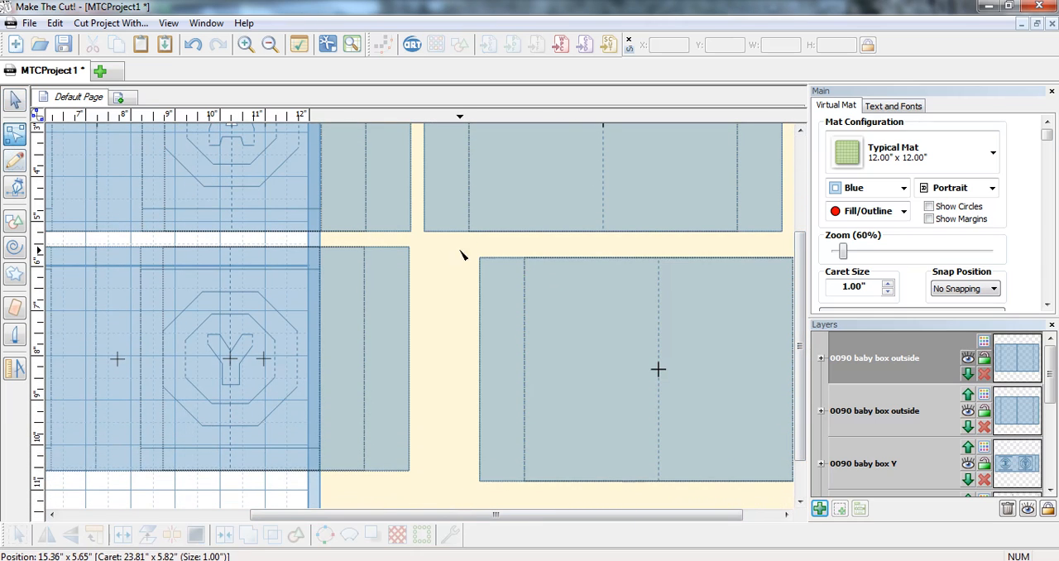
pyautogui.click(500, 261)
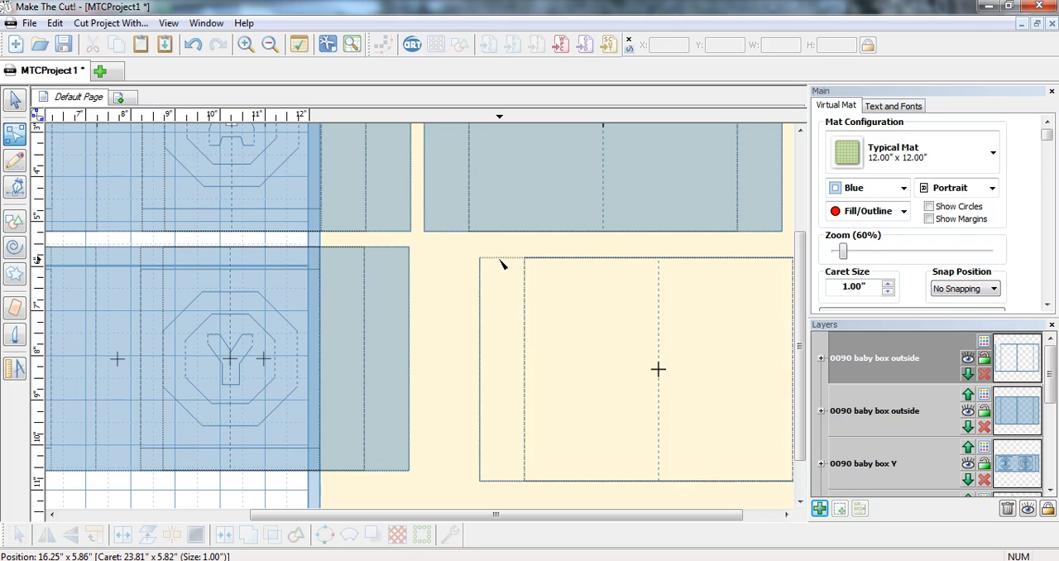
pyautogui.click(480, 306)
pyautogui.press('Delete')
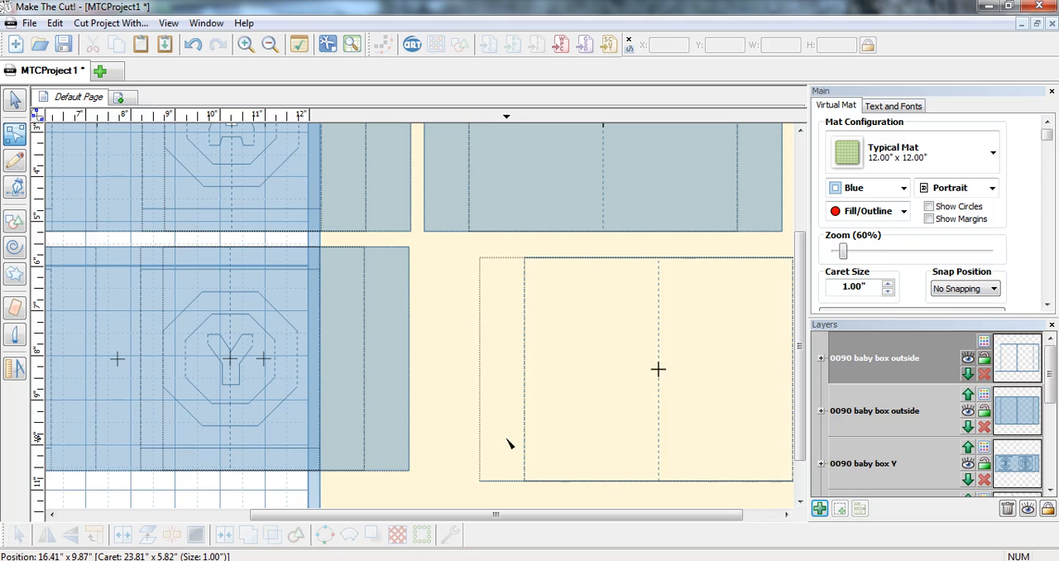
pyautogui.click(511, 482)
pyautogui.press('Delete')
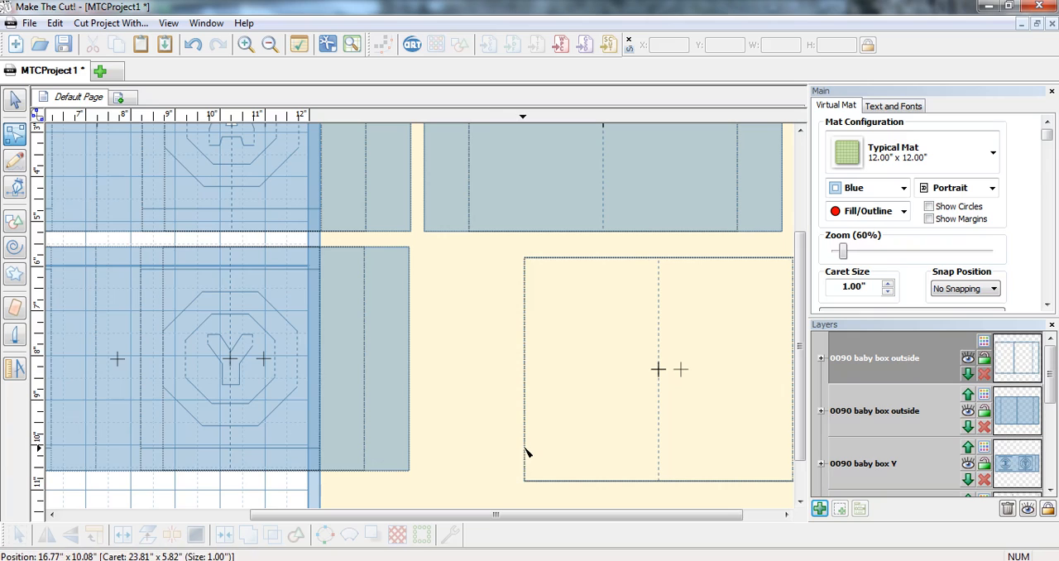
pyautogui.click(525, 451)
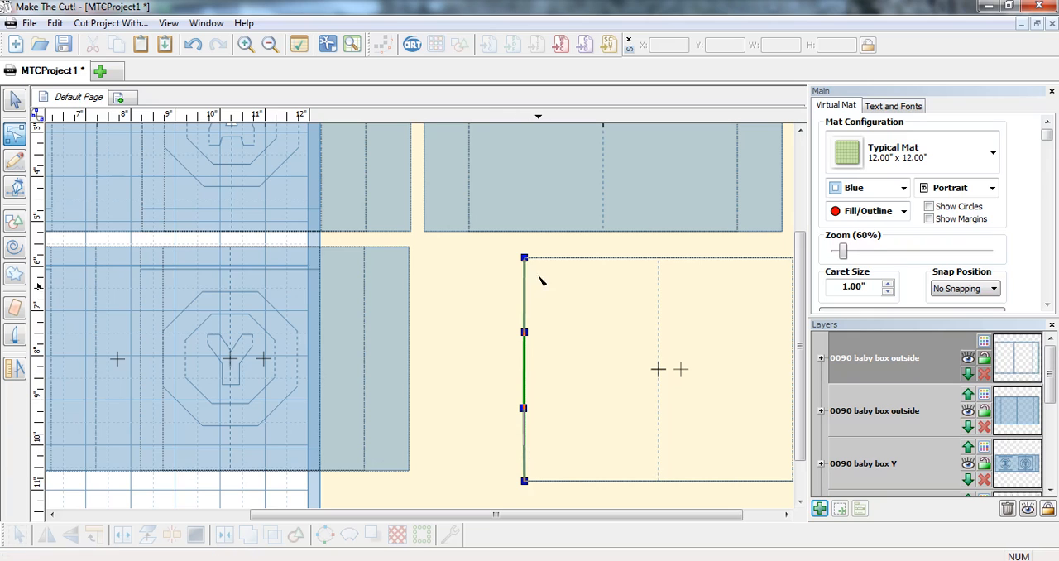
pyautogui.press('Delete')
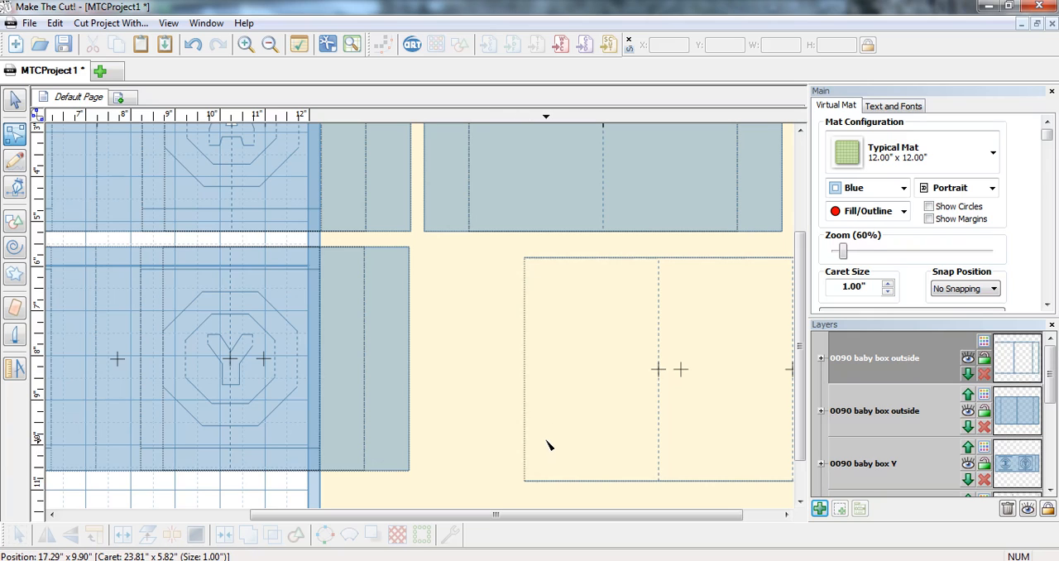
# Step: Close the lower outside panel's open left edge with a straight Pencil line between its upper and lower corners
pyautogui.click(14, 161)
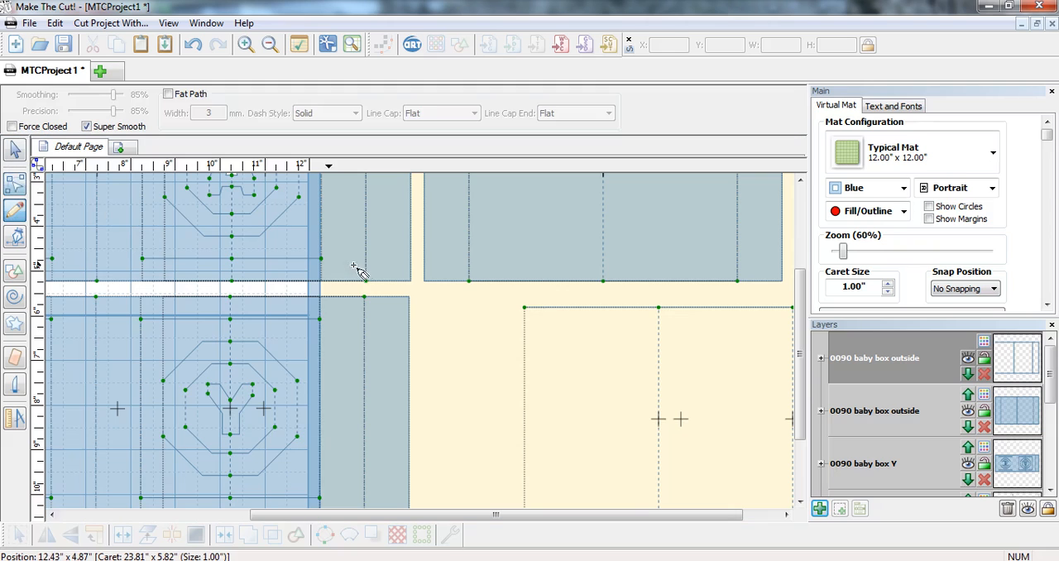
pyautogui.scroll(-2, 799, 347)
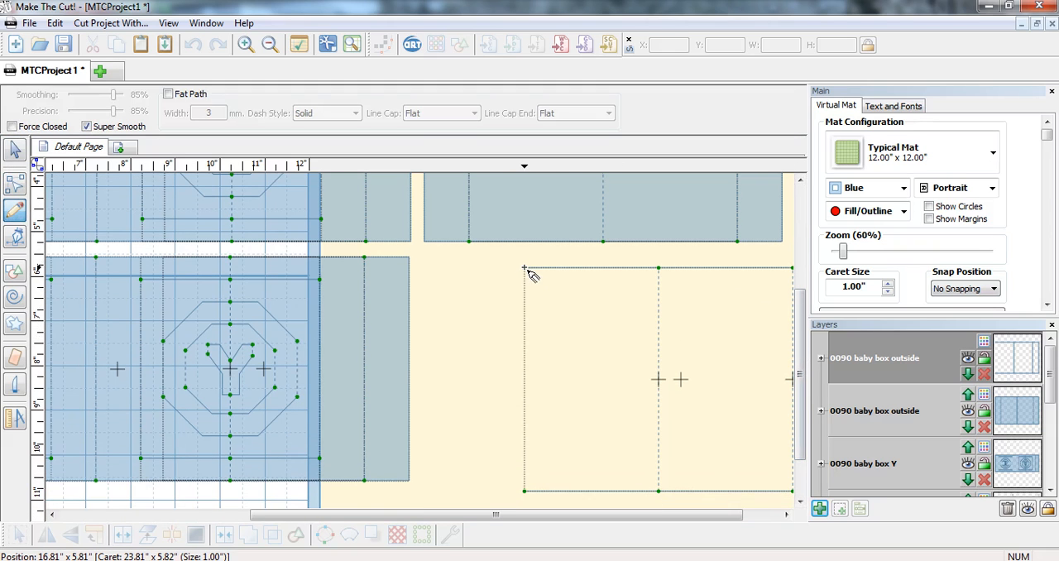
pyautogui.moveTo(524, 268); pyautogui.dragTo(536, 435)
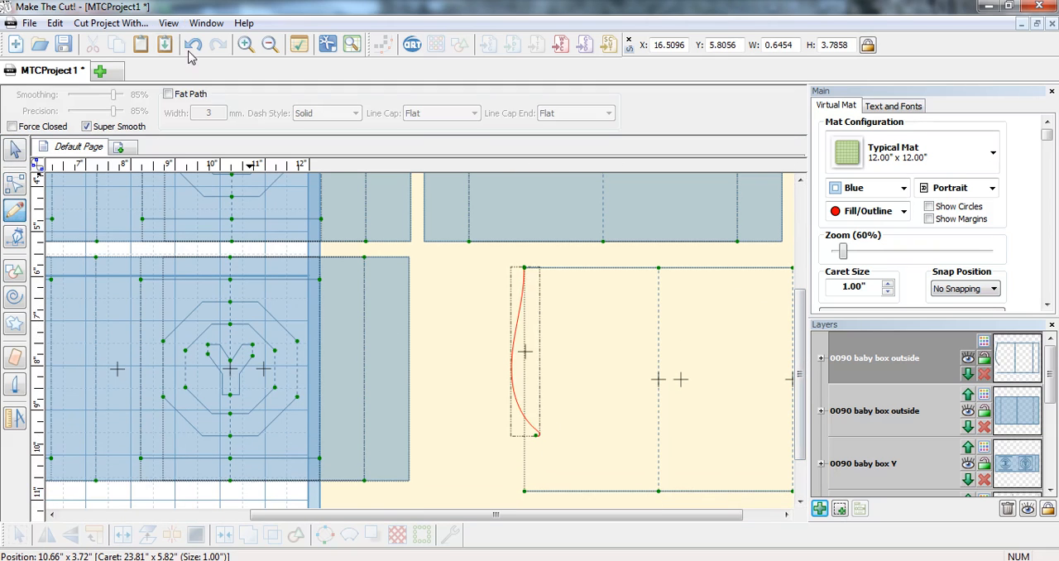
pyautogui.click(191, 44)
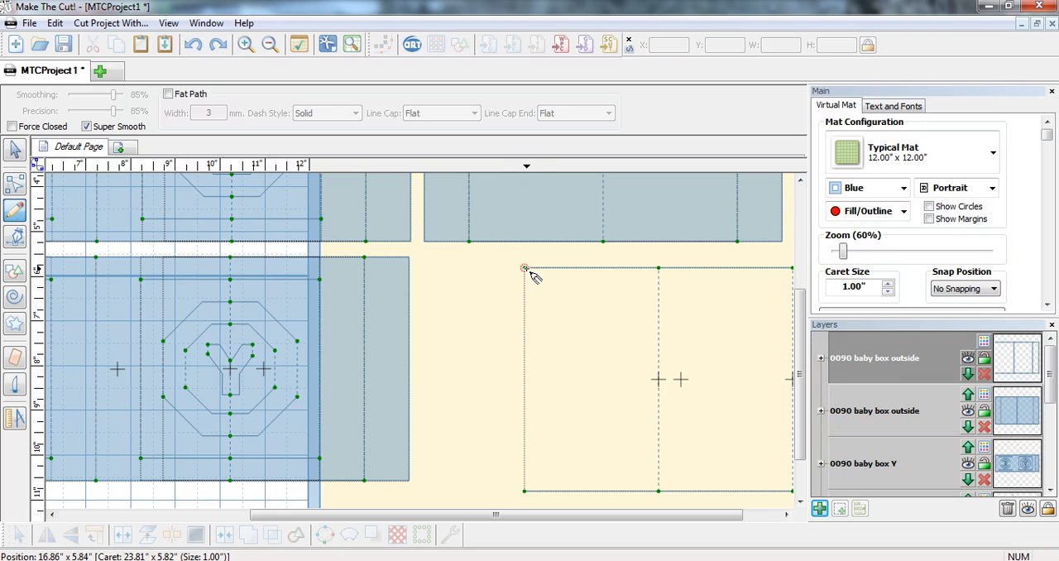
pyautogui.moveTo(531, 272)
pyautogui.mouseDown()
pyautogui.moveTo(540, 429)
pyautogui.moveTo(535, 492)
pyautogui.moveTo(526, 492)
pyautogui.mouseUp()
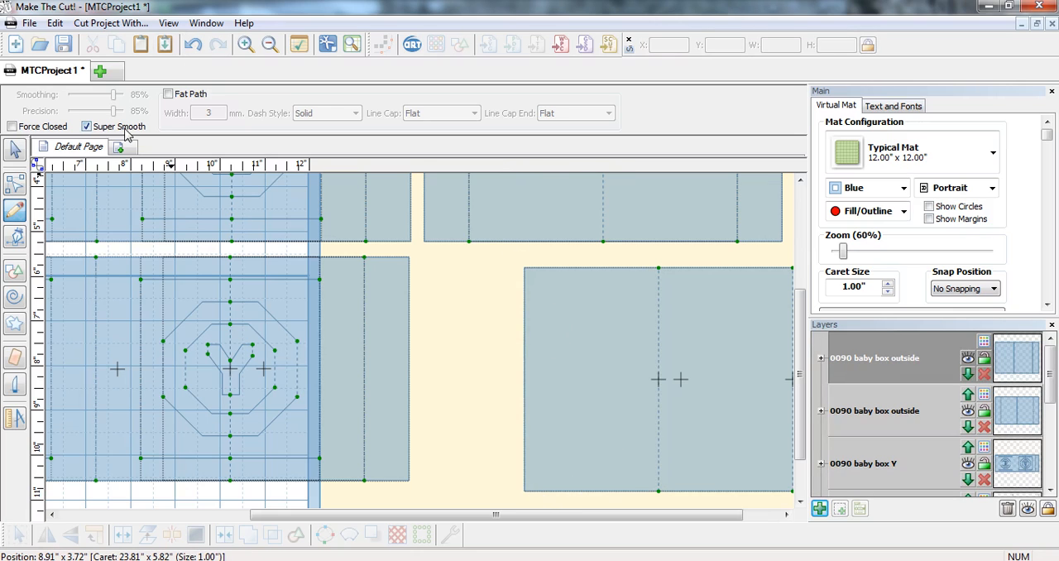
# Step: Move the trimmed outside panel up so it overlaps the first outside panel's right flap, at about X 21.64, Y 0.23
pyautogui.scroll(-3, 505, 398)
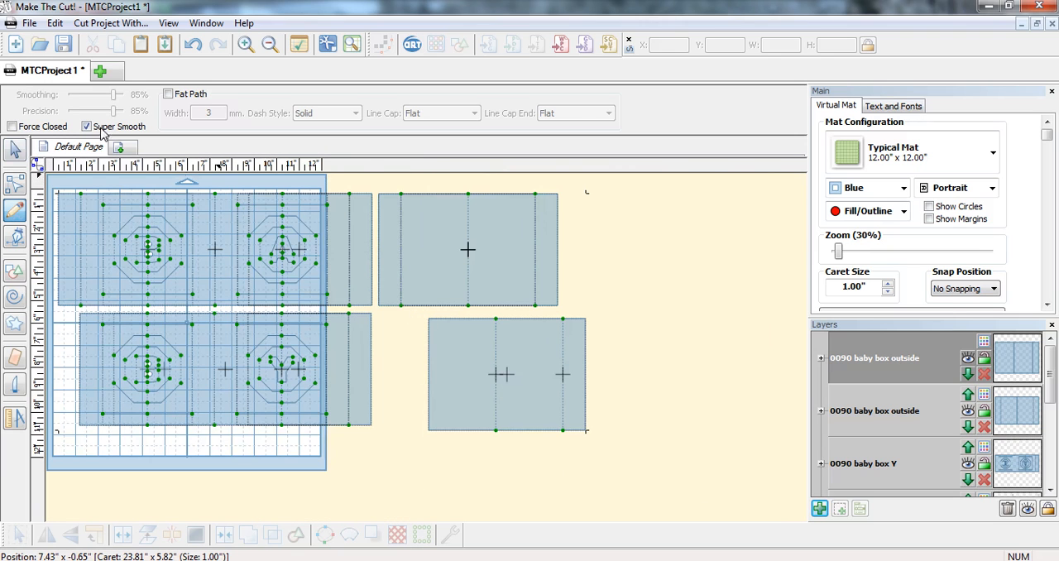
pyautogui.click(14, 151)
pyautogui.moveTo(639, 421); pyautogui.dragTo(416, 257)
pyautogui.moveTo(499, 360); pyautogui.dragTo(613, 245)
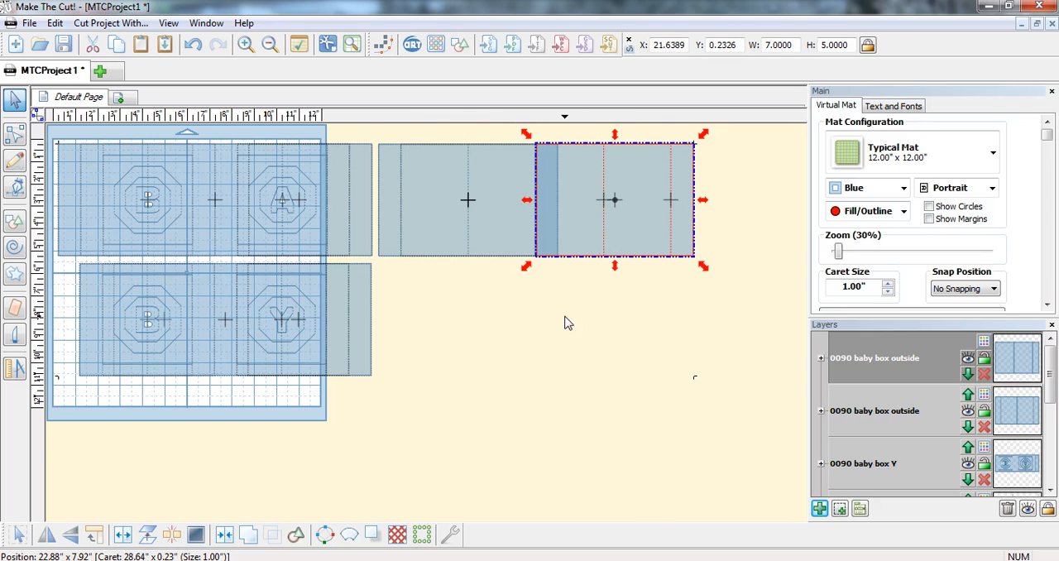
# Step: Shift the trimmed outside panel slightly left to about X 21.60 so its left edge meets the first panel's right fold line
pyautogui.scroll(2, 565, 323)
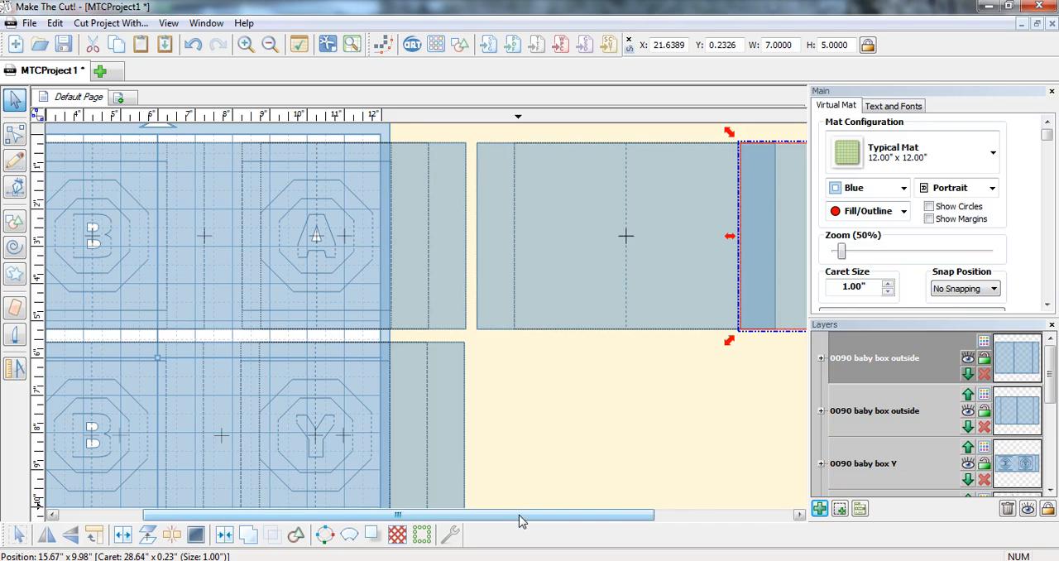
pyautogui.moveTo(520, 519); pyautogui.dragTo(418, 515)
pyautogui.click(185, 326)
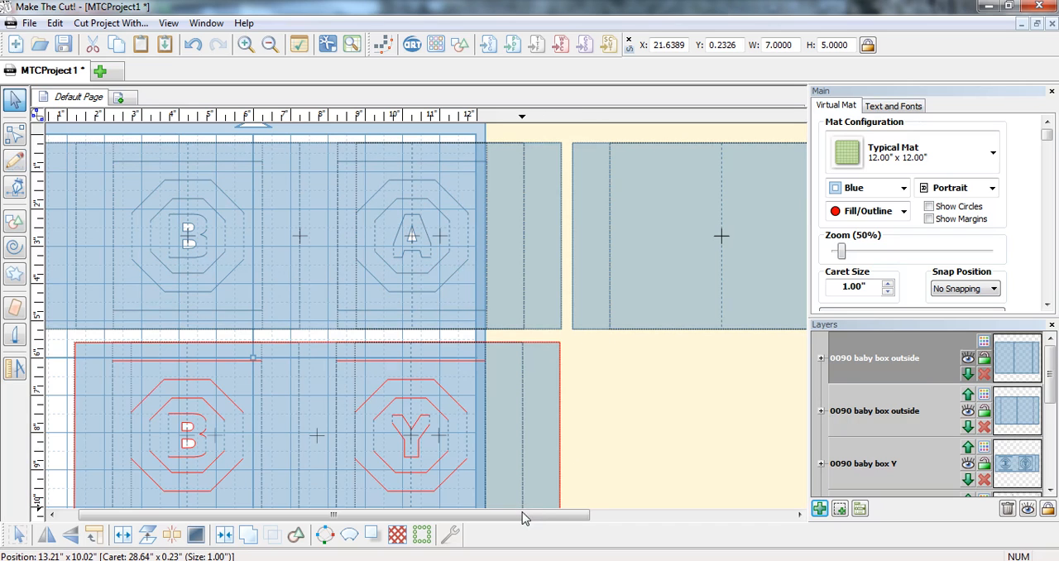
pyautogui.moveTo(527, 515); pyautogui.dragTo(732, 515)
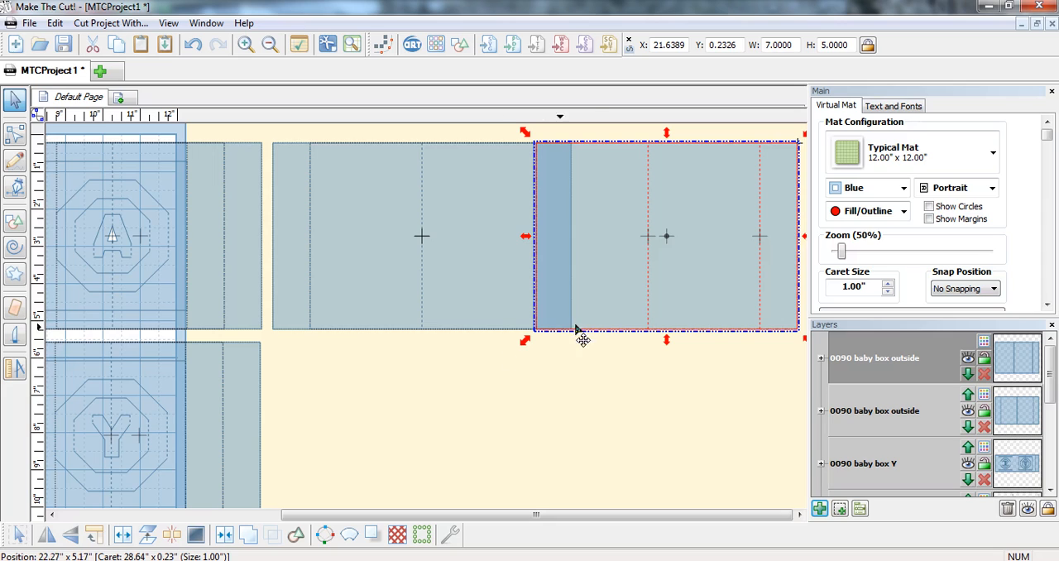
pyautogui.click(623, 374)
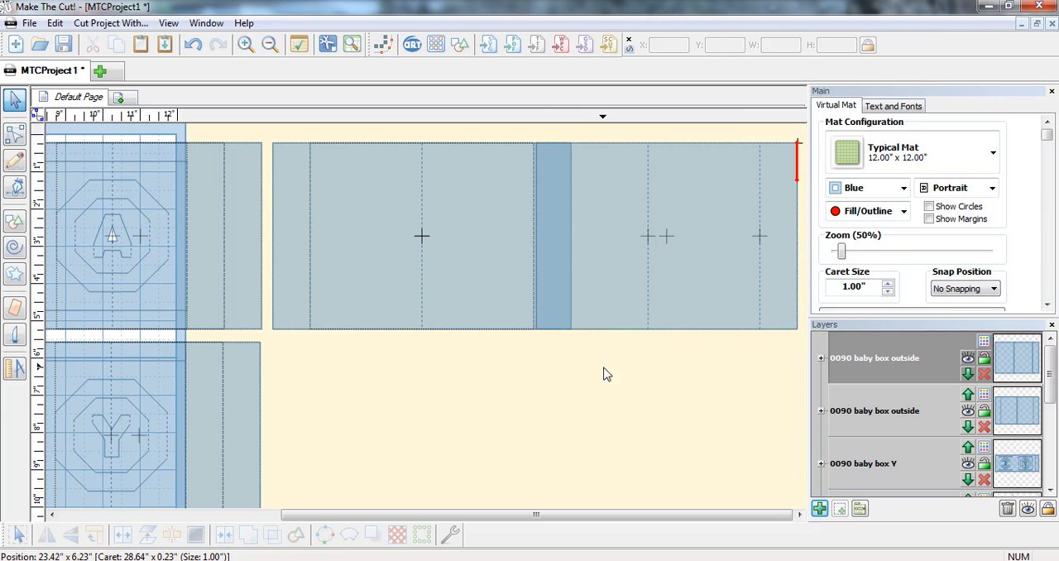
pyautogui.moveTo(533, 395); pyautogui.dragTo(803, 67)
pyautogui.moveTo(660, 169); pyautogui.dragTo(681, 170)
pyautogui.click(596, 336)
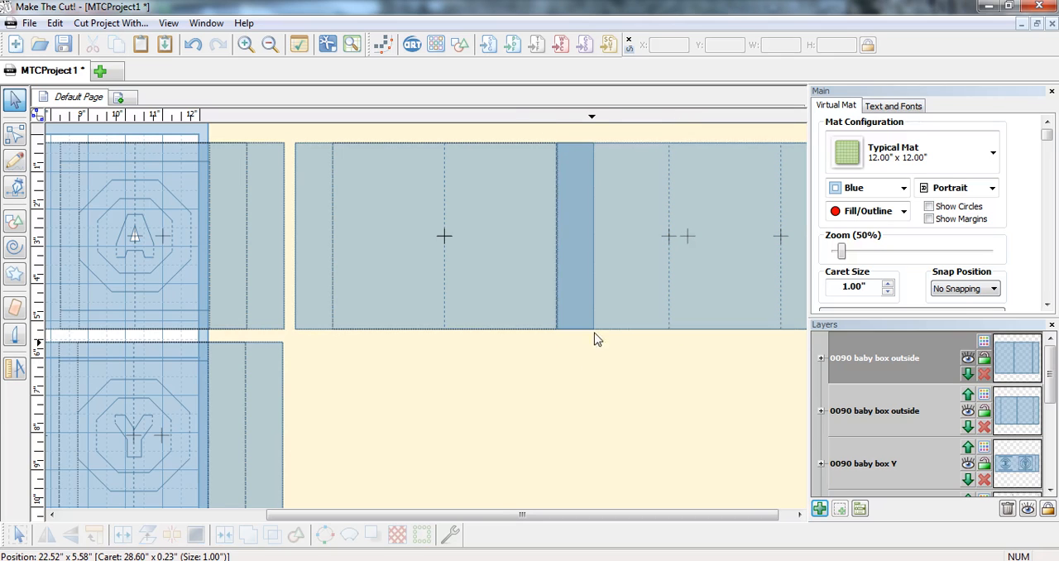
# Step: Select both overlapping outside panels and weld them into one strip
pyautogui.click(609, 328)
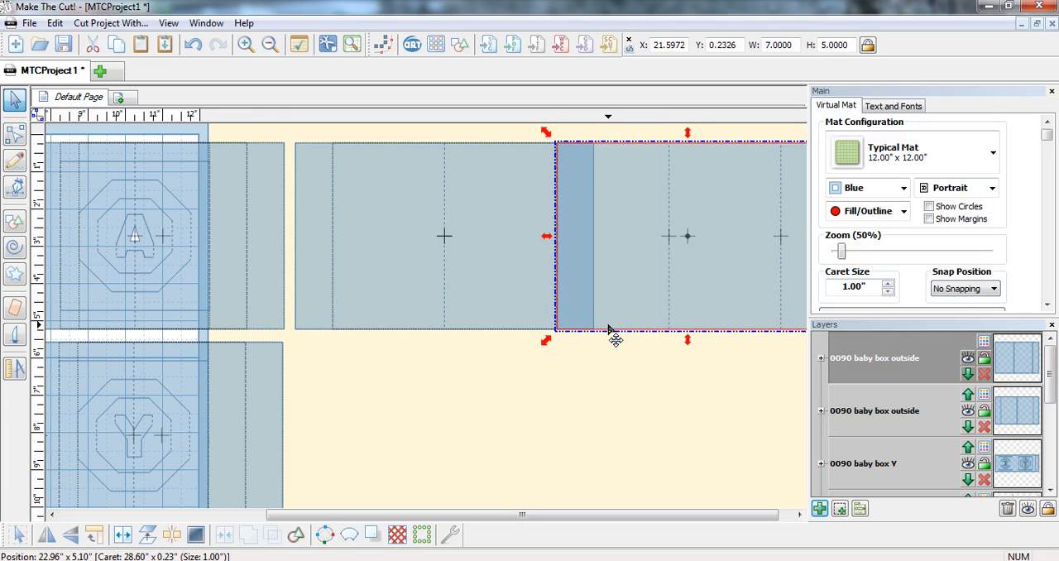
pyautogui.keyDown('shift'); pyautogui.click(525, 330); pyautogui.keyUp('shift')
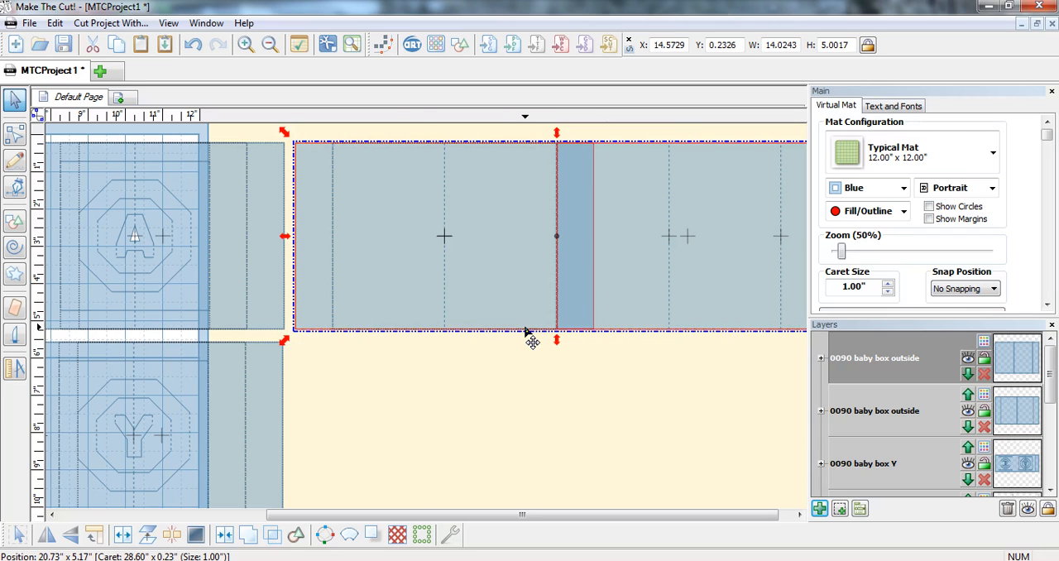
pyautogui.click(249, 537)
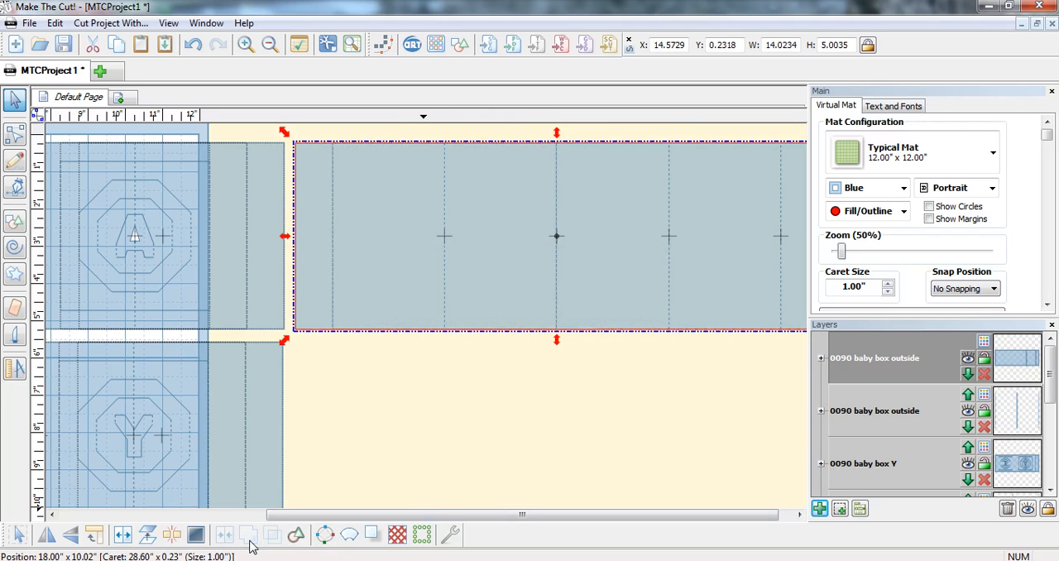
# Step: Delete the lower, outer left and upper edge segments of the welded outside strip's left flap, plus its fold line, in node editing
pyautogui.moveTo(367, 514); pyautogui.dragTo(379, 514)
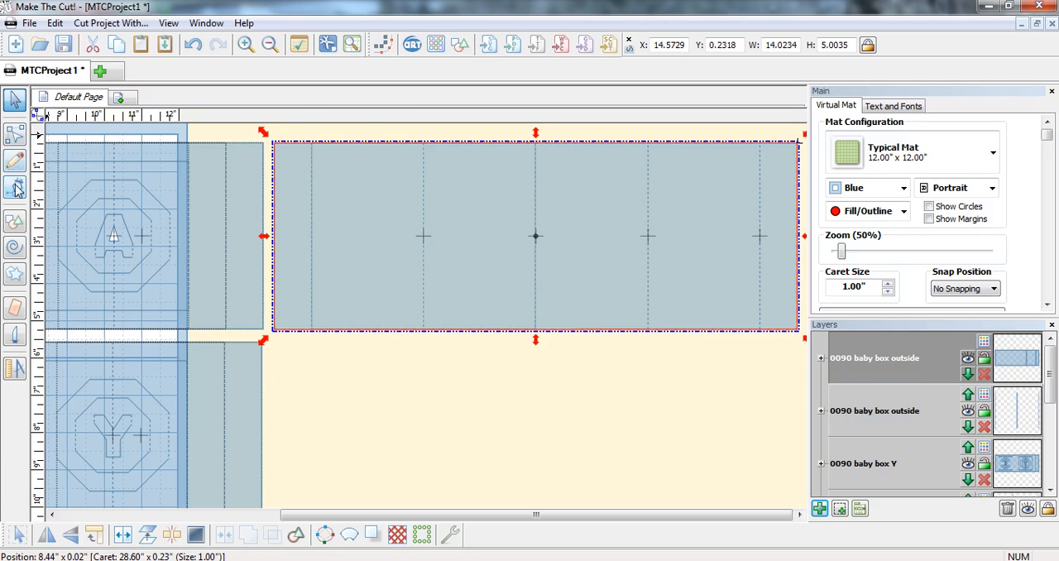
pyautogui.click(15, 135)
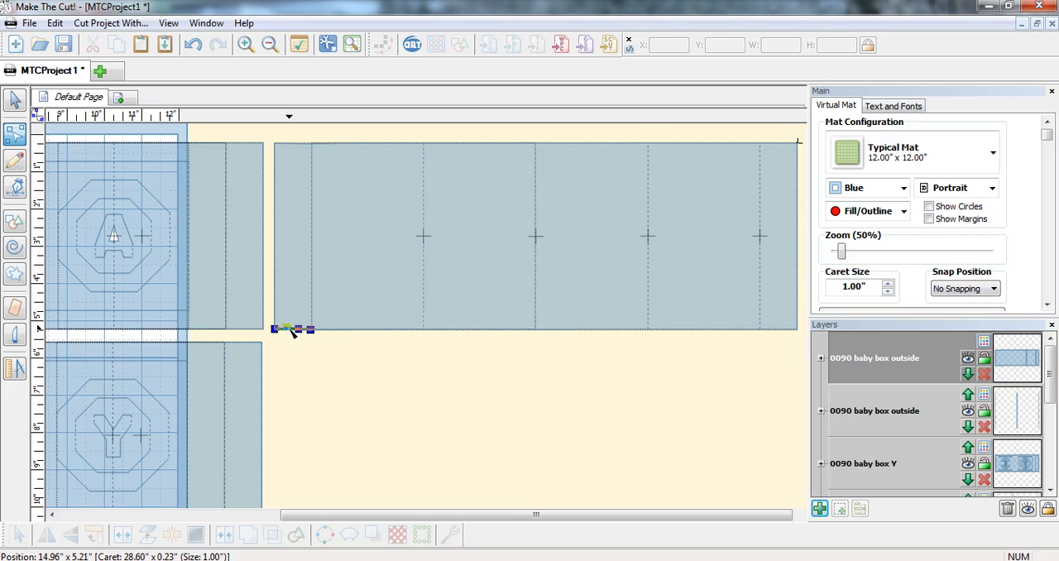
pyautogui.press('Delete')
pyautogui.click(276, 298)
pyautogui.press('Delete')
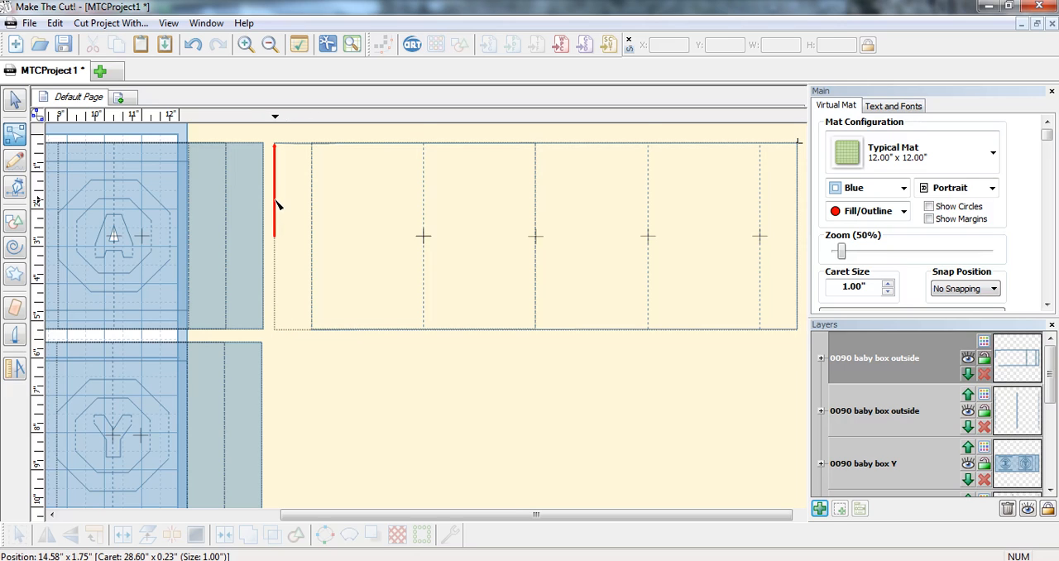
pyautogui.click(277, 204)
pyautogui.press('Delete')
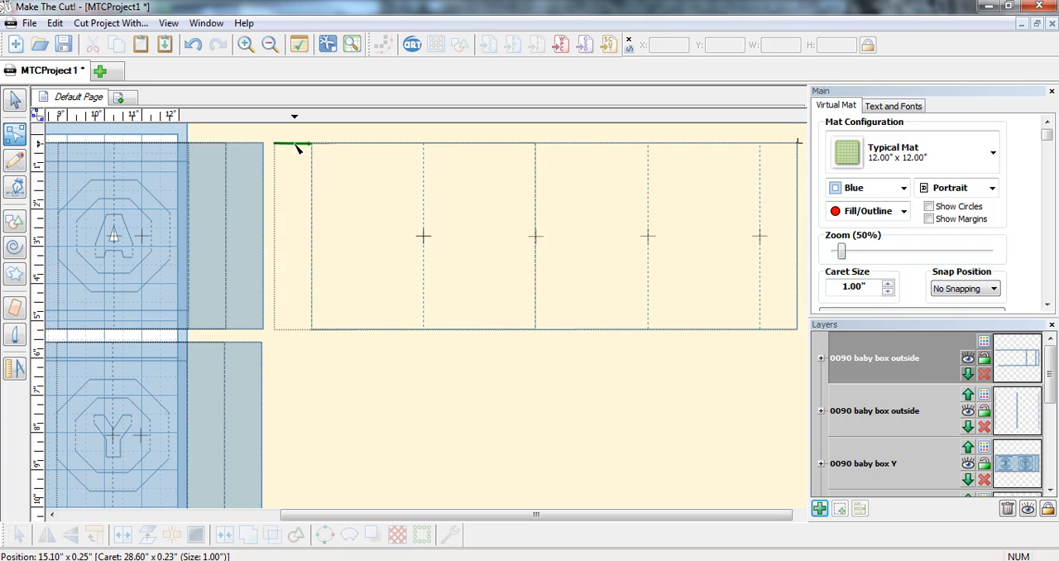
pyautogui.click(299, 146)
pyautogui.press('Delete')
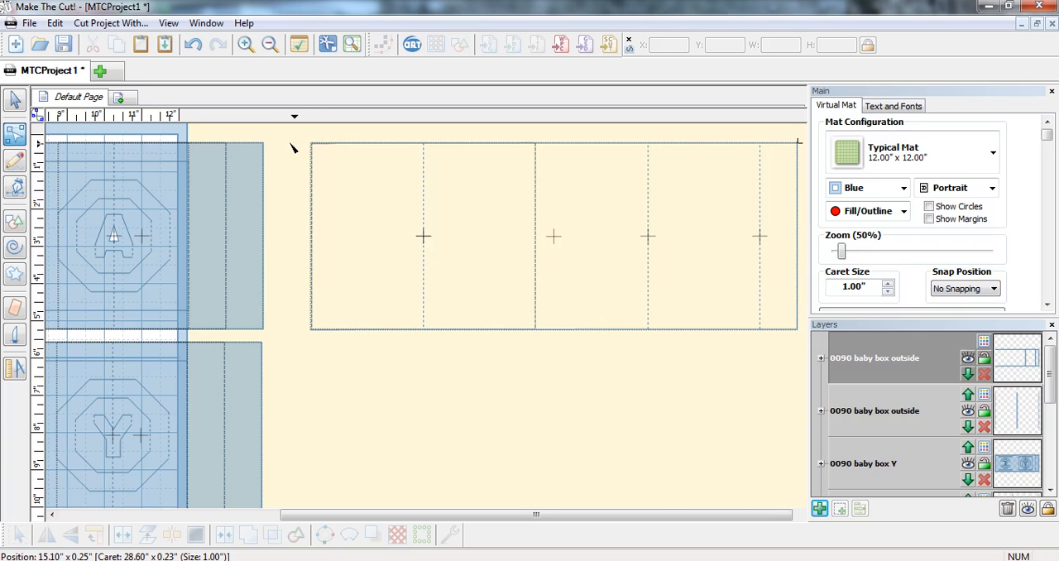
pyautogui.click(316, 200)
pyautogui.press('Delete')
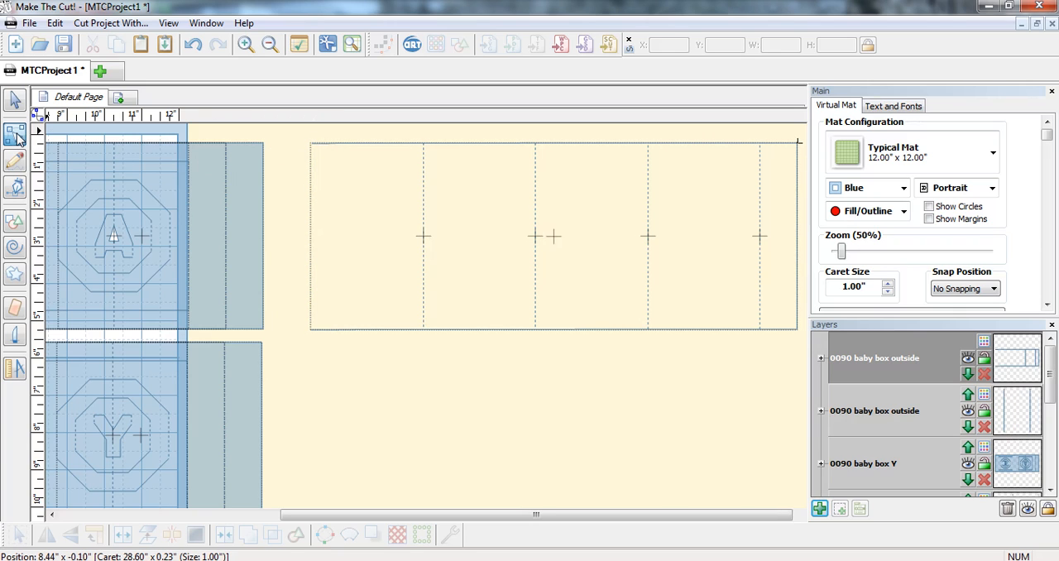
# Step: Draw a straight vertical pencil line about 5 in long to close the open left edge of the welded outside strip
pyautogui.click(15, 162)
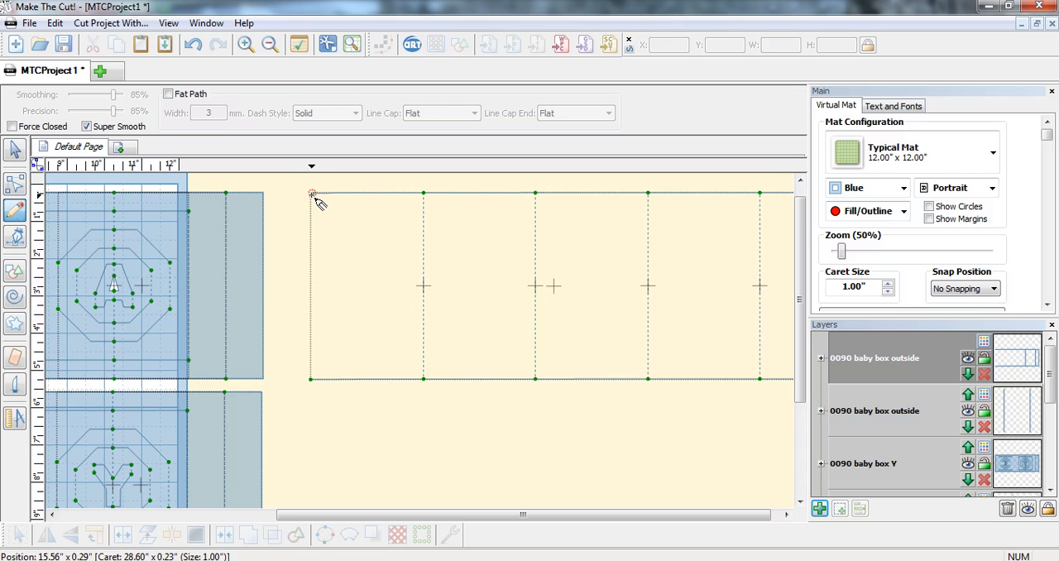
pyautogui.moveTo(312, 195); pyautogui.dragTo(313, 381)
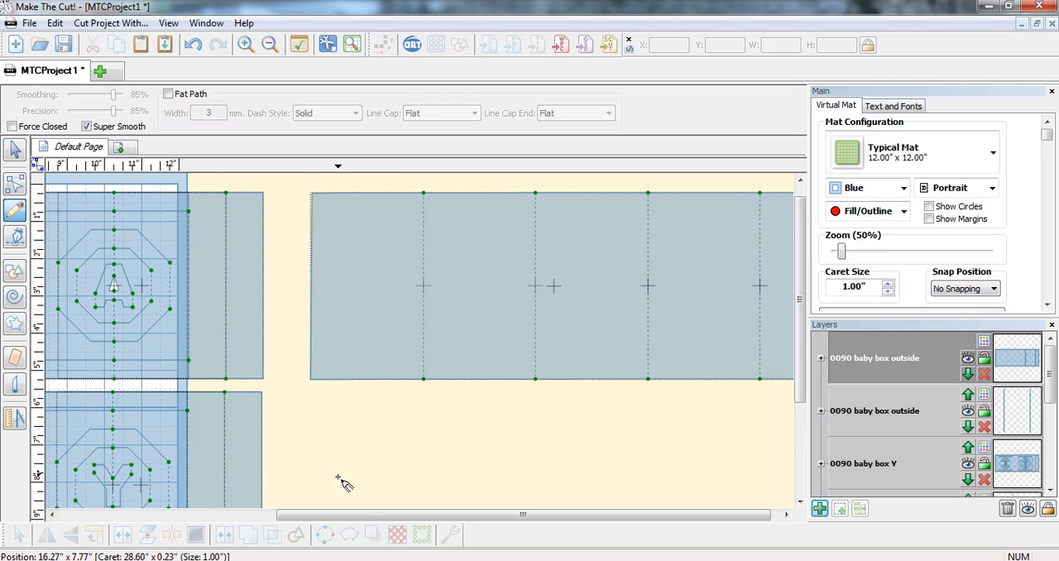
pyautogui.moveTo(388, 515); pyautogui.dragTo(497, 515)
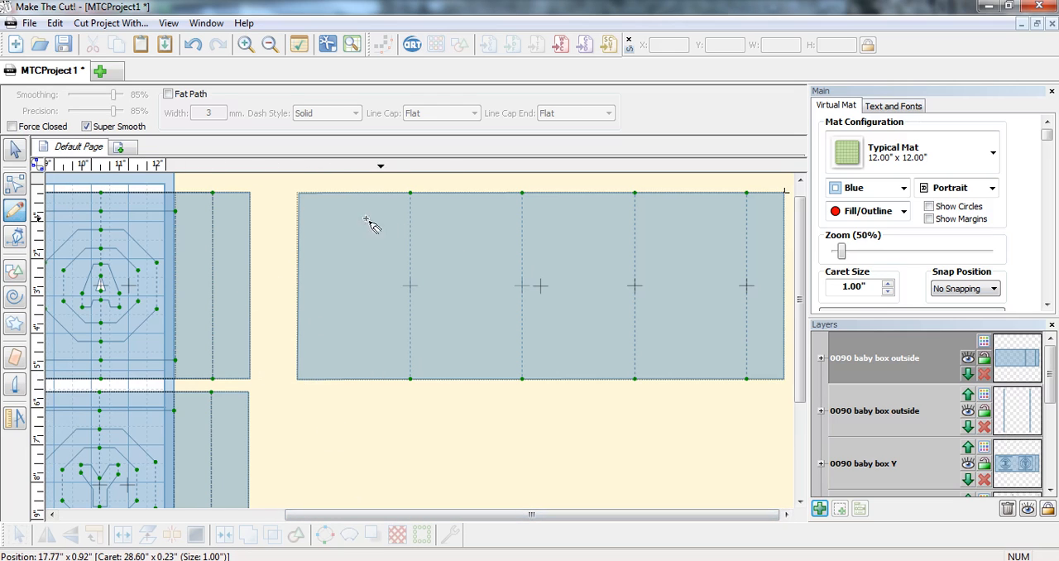
# Step: Select the whole closed outside strip and place a duplicate directly below it at about X 15.54, Y 5.73
pyautogui.click(18, 149)
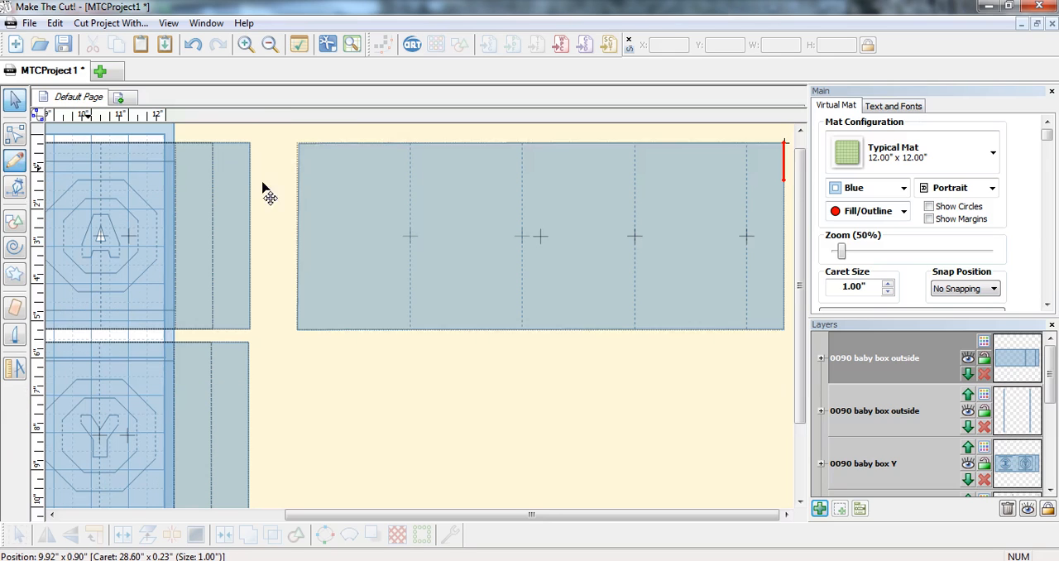
pyautogui.moveTo(277, 130); pyautogui.dragTo(800, 353)
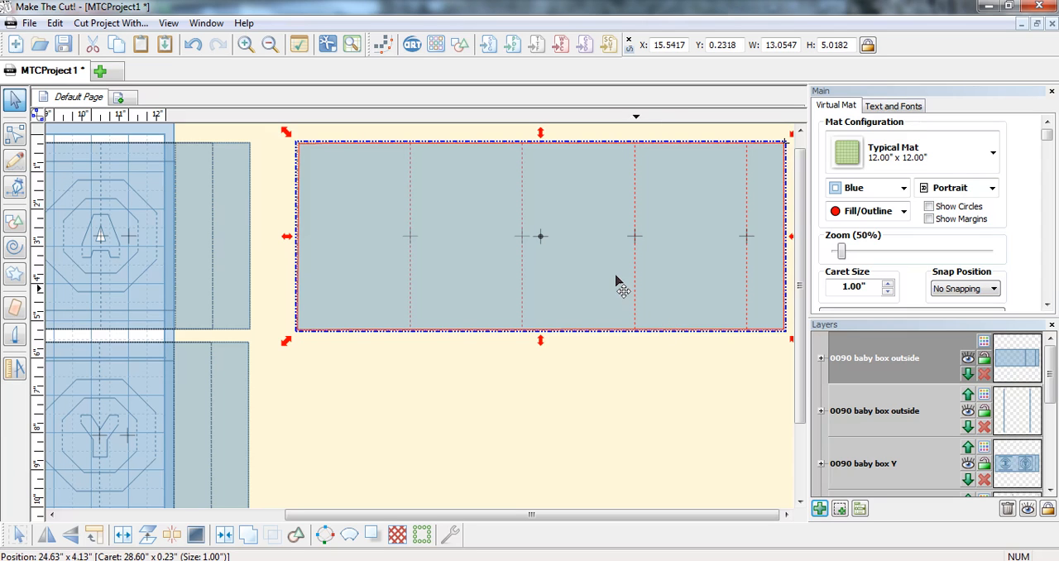
pyautogui.moveTo(619, 287); pyautogui.dragTo(614, 485)
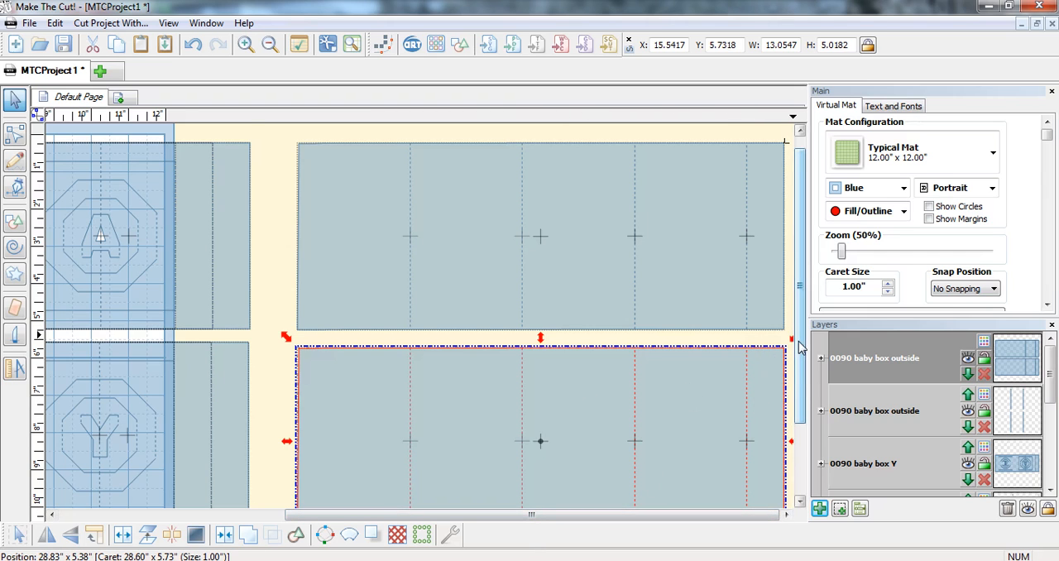
pyautogui.moveTo(796, 339); pyautogui.dragTo(801, 390)
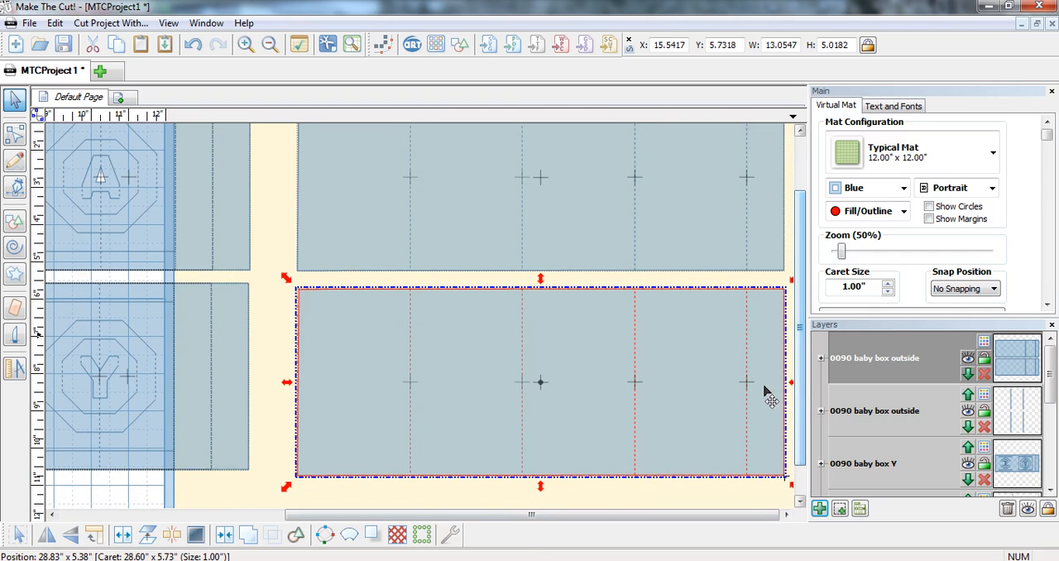
# Step: Delete the lower, outer right and upper edge segments of the duplicate strip's right flap, plus its fold line, in node editing
pyautogui.click(20, 137)
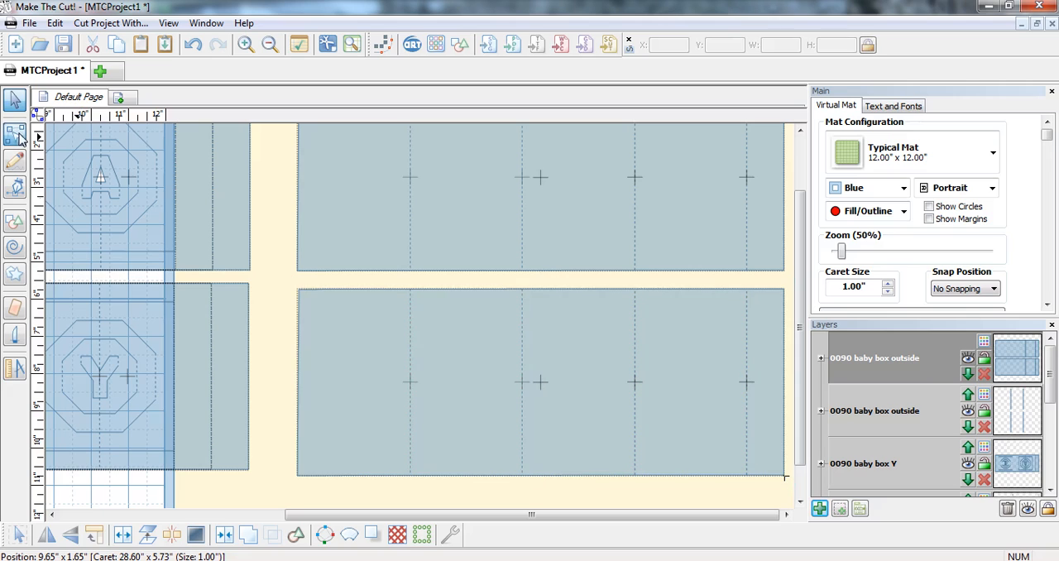
pyautogui.doubleClick(749, 476)
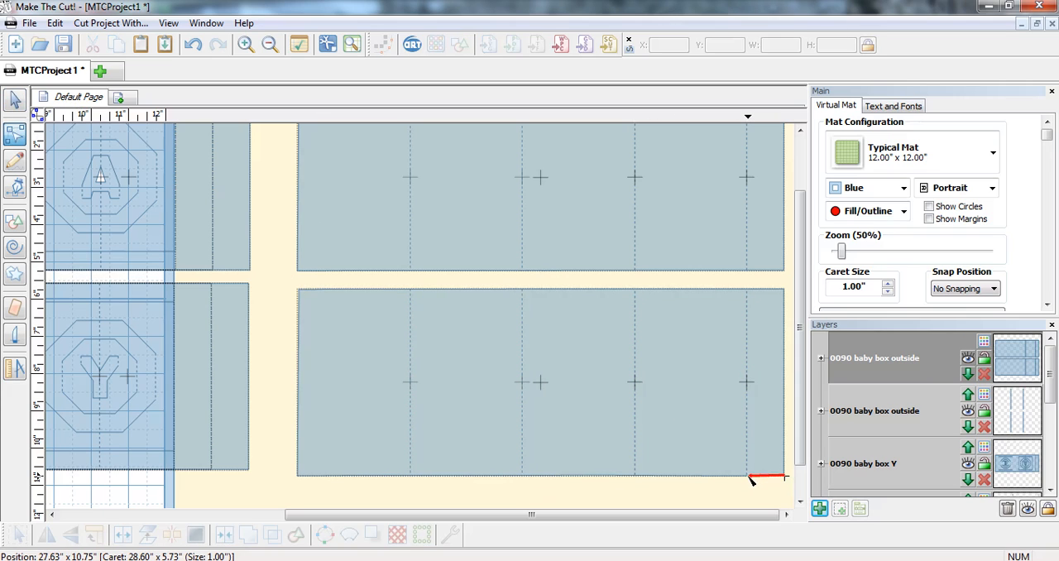
pyautogui.press('Delete')
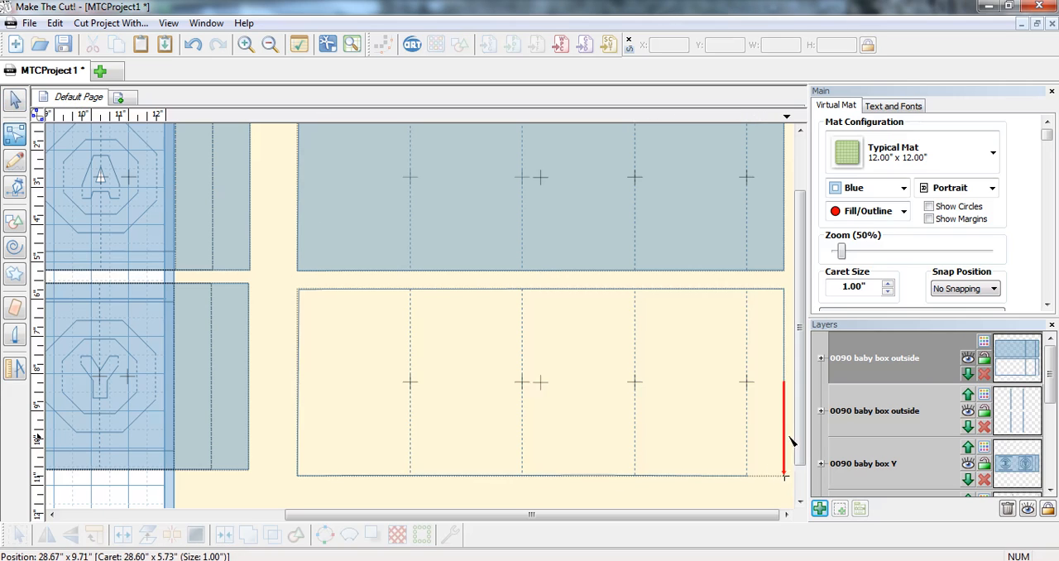
pyautogui.click(785, 448)
pyautogui.press('Delete')
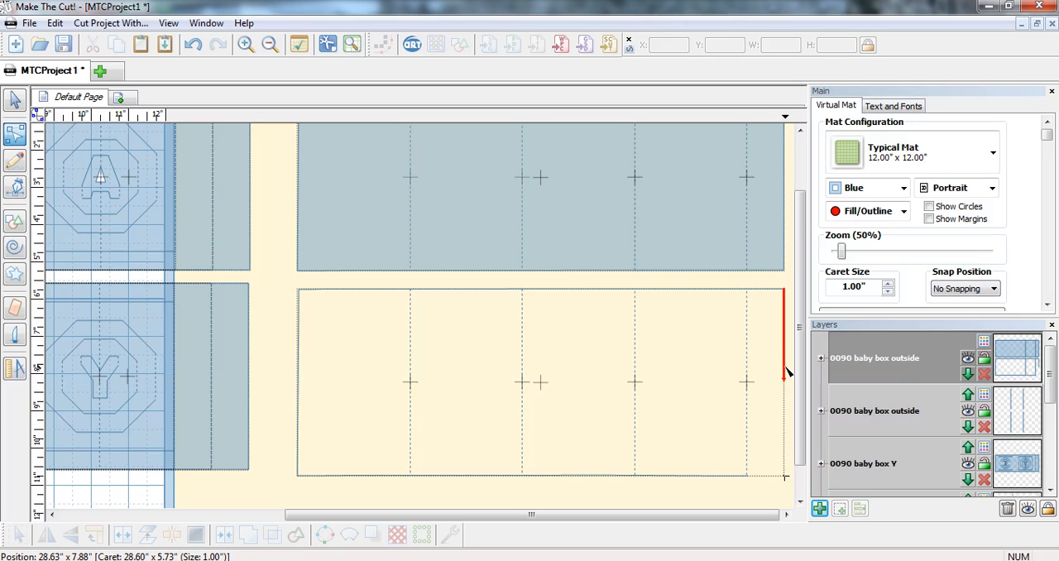
pyautogui.press('Delete')
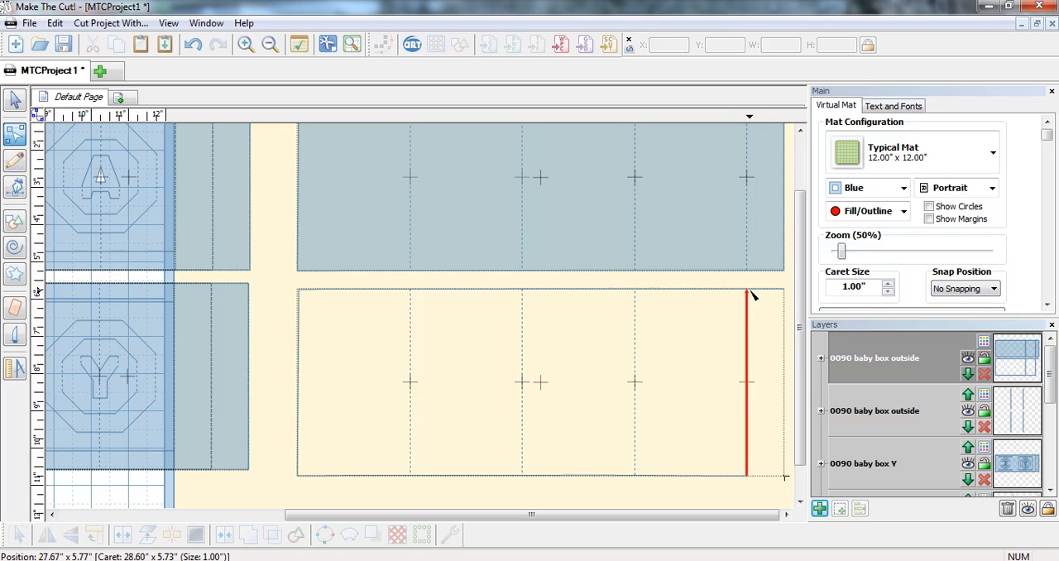
pyautogui.click(759, 291)
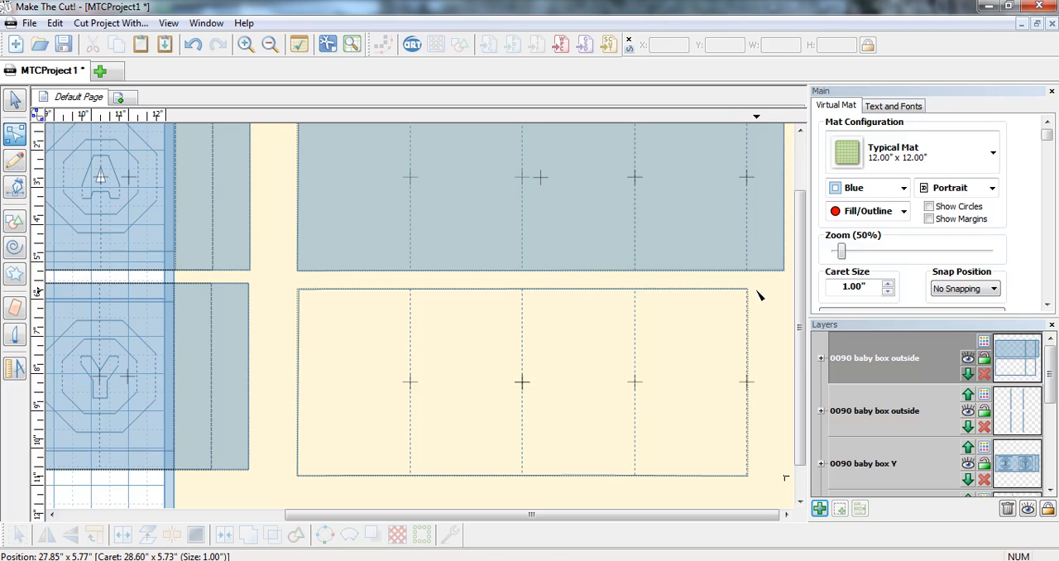
pyautogui.click(748, 338)
# Step: Draw a straight vertical pencil line to close the open right edge of the lower outside strip
pyautogui.click(14, 168)
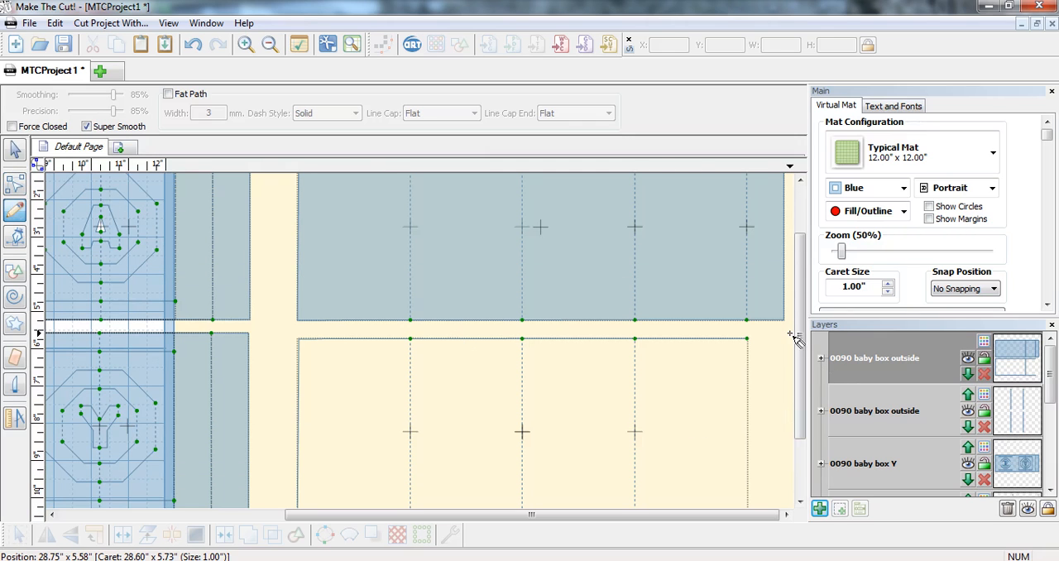
pyautogui.moveTo(804, 356); pyautogui.dragTo(809, 431)
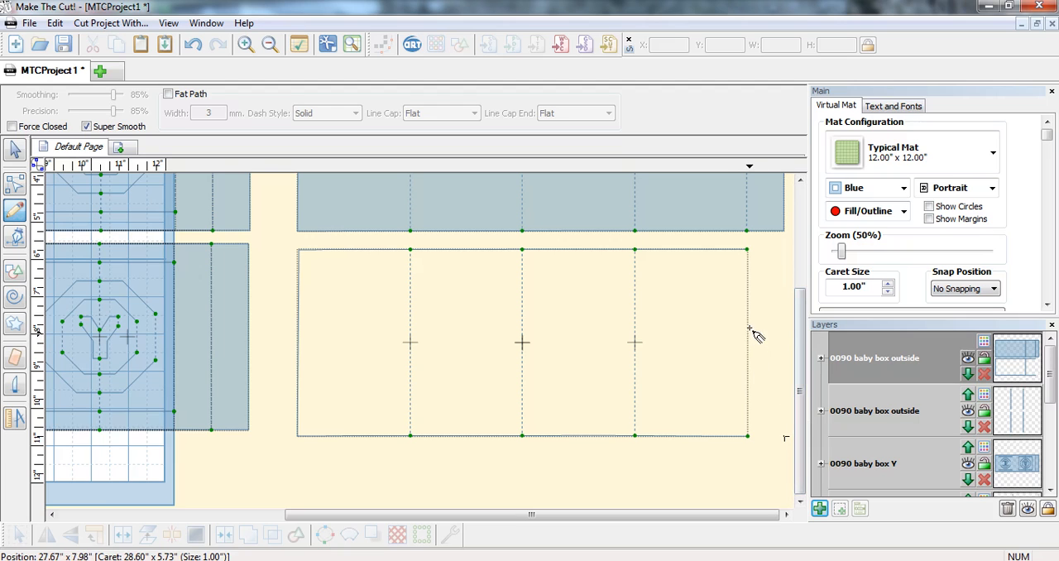
pyautogui.moveTo(747, 250); pyautogui.dragTo(747, 436)
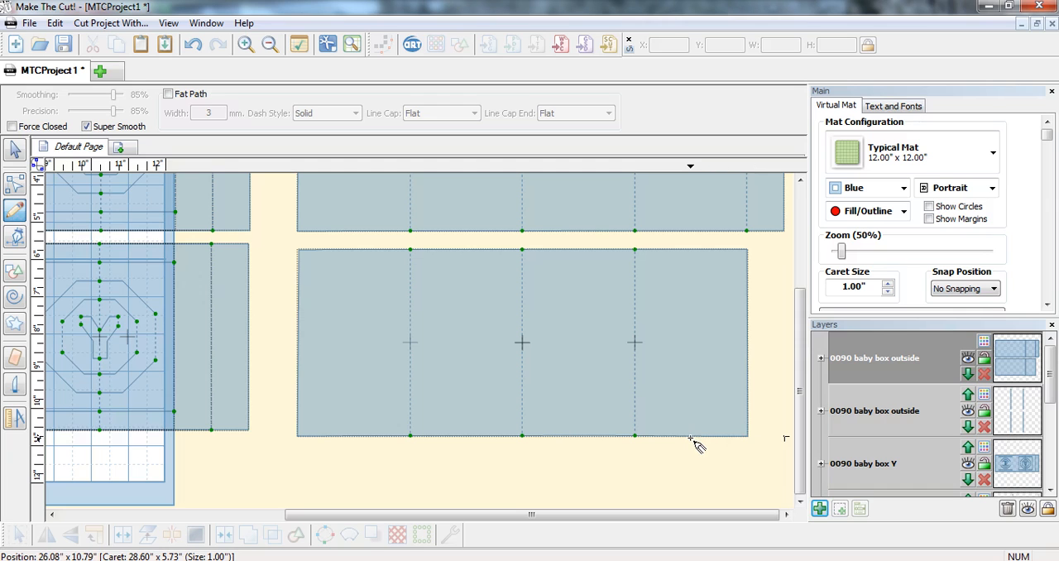
pyautogui.scroll(-3, 691, 445)
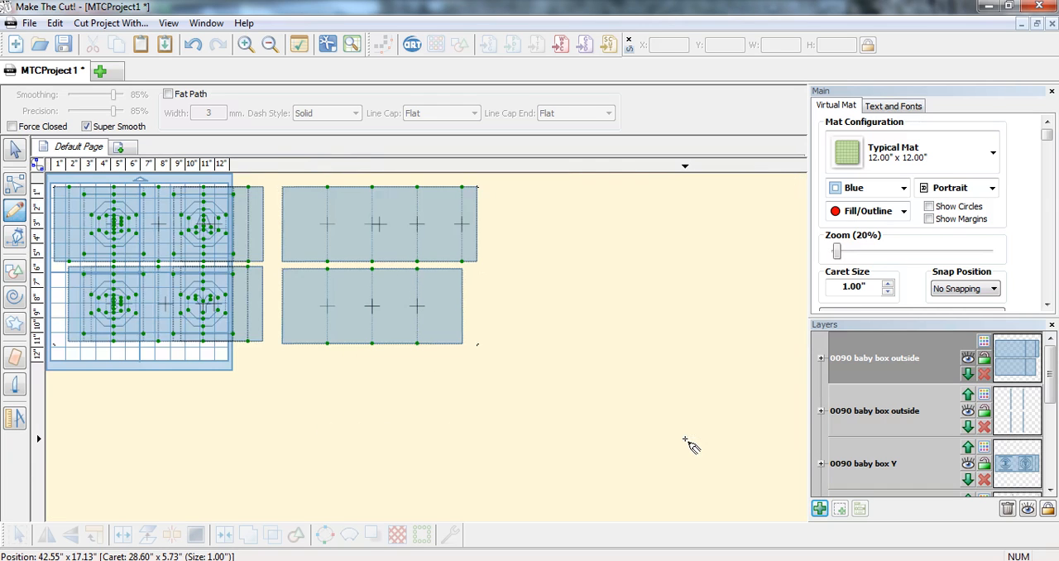
pyautogui.scroll(1, 691, 445)
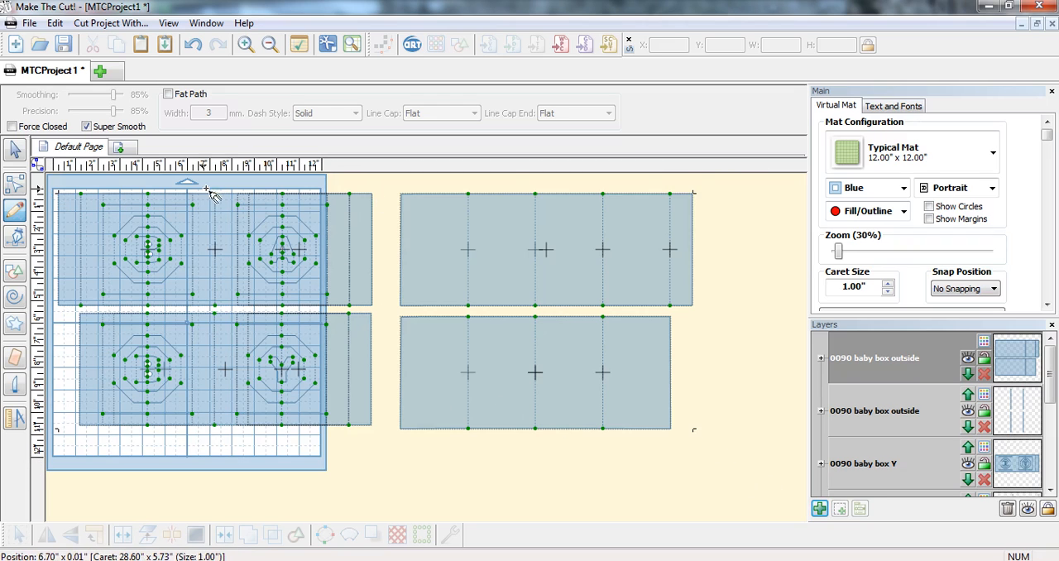
# Step: Select all the strips and scale them down proportionally to about 23.17 in wide by 8.61 in high
pyautogui.click(15, 149)
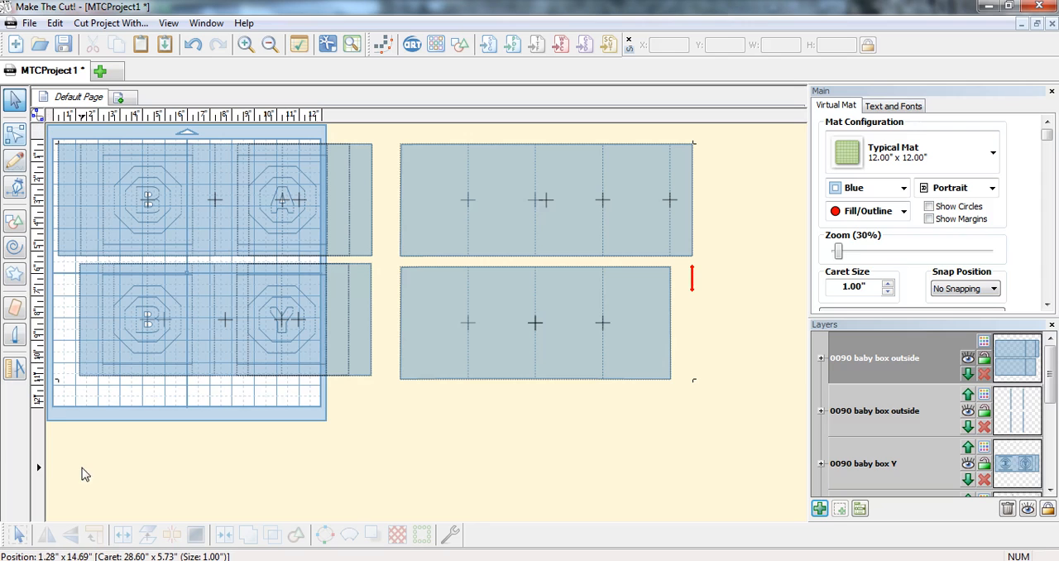
pyautogui.click(17, 536)
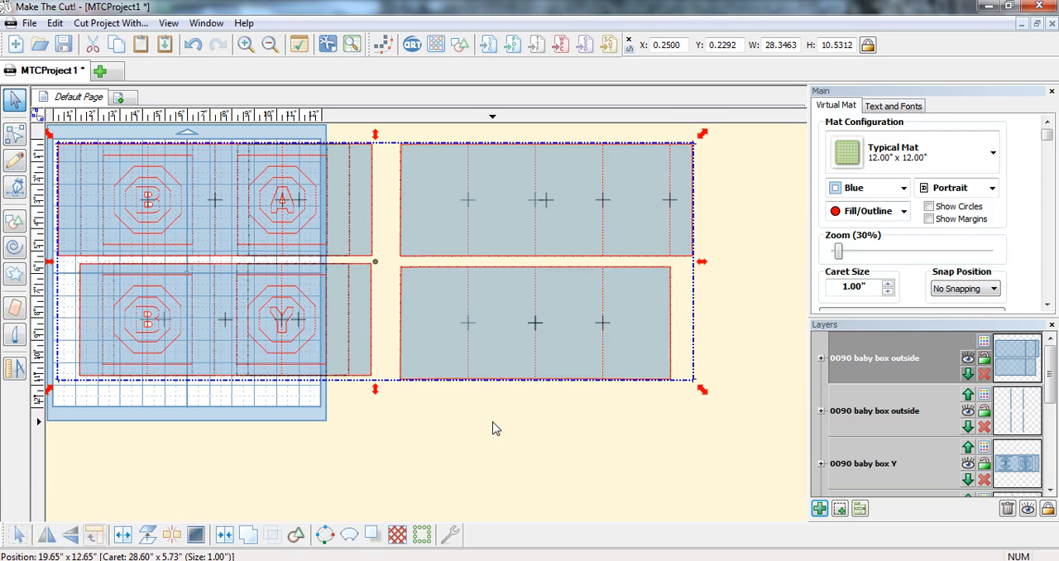
pyautogui.moveTo(706, 395); pyautogui.dragTo(591, 373)
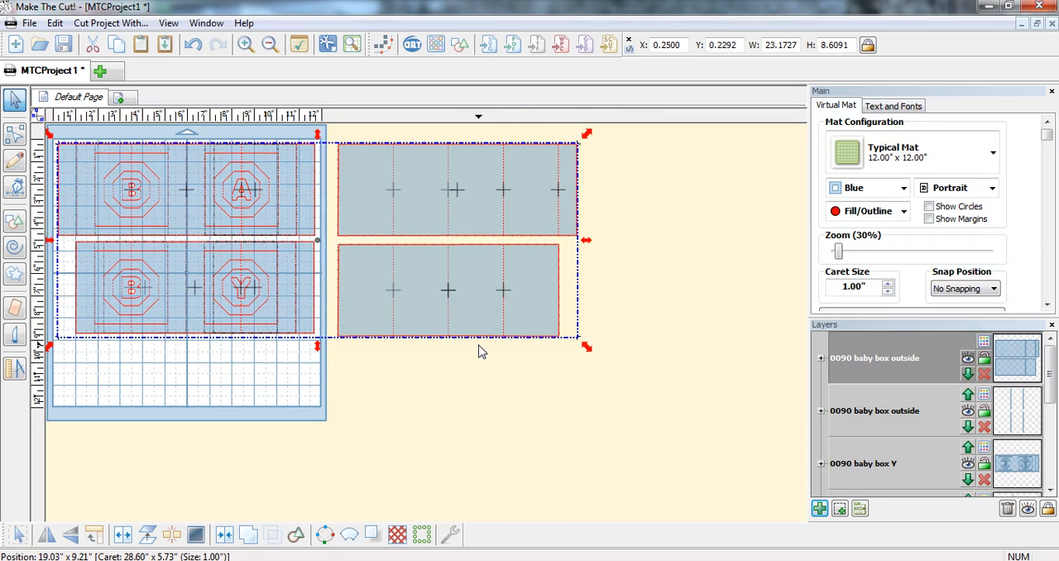
# Step: Move the strips down to about X 0.18, Y 2.17 and enlarge them slightly to about 23.49 by 8.73 in
pyautogui.moveTo(293, 231); pyautogui.dragTo(296, 276)
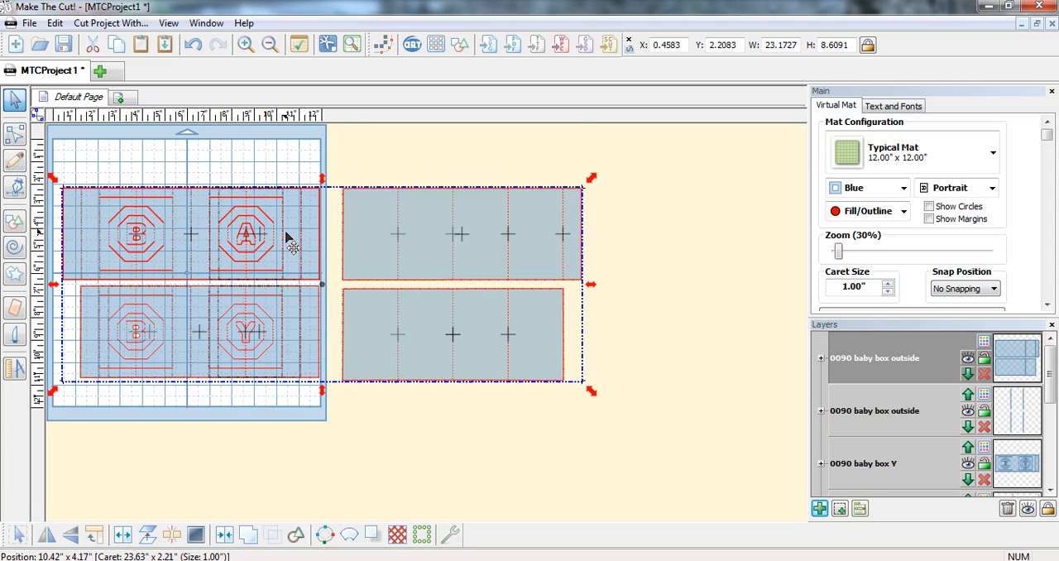
pyautogui.moveTo(286, 234); pyautogui.dragTo(282, 235)
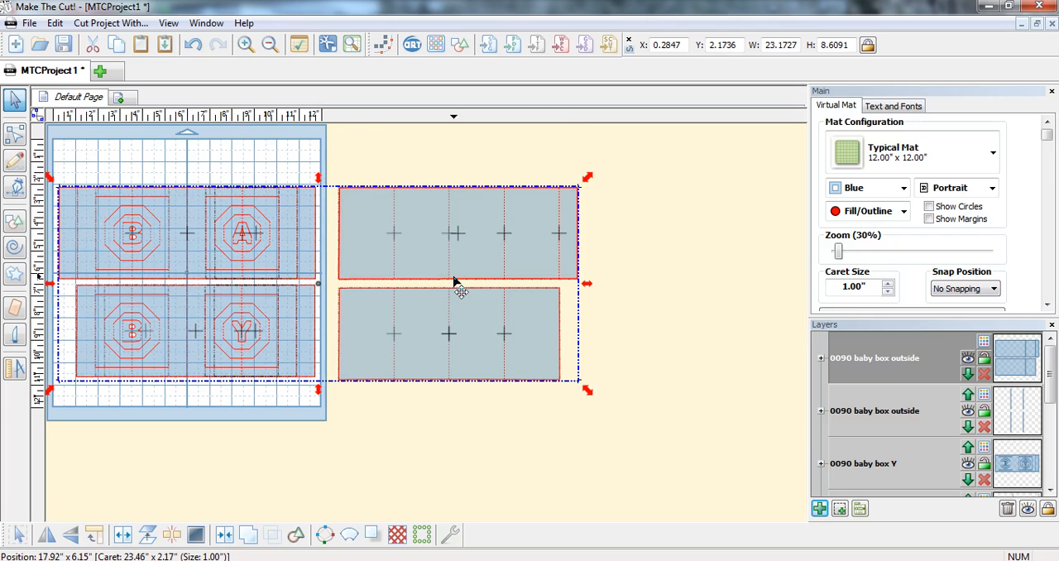
pyautogui.moveTo(589, 396); pyautogui.dragTo(596, 398)
pyautogui.moveTo(284, 300); pyautogui.dragTo(282, 302)
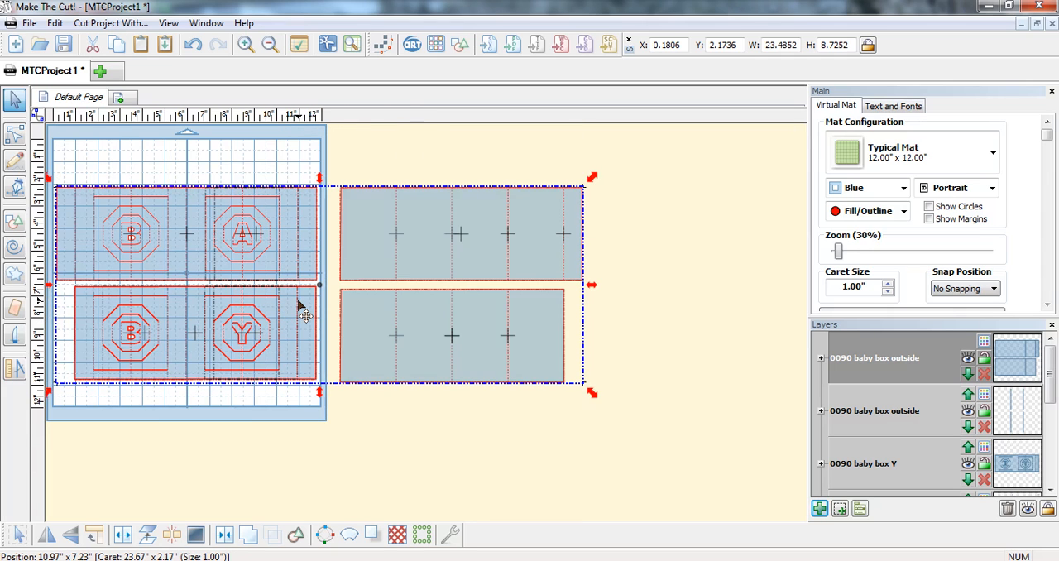
pyautogui.scroll(2, 301, 309)
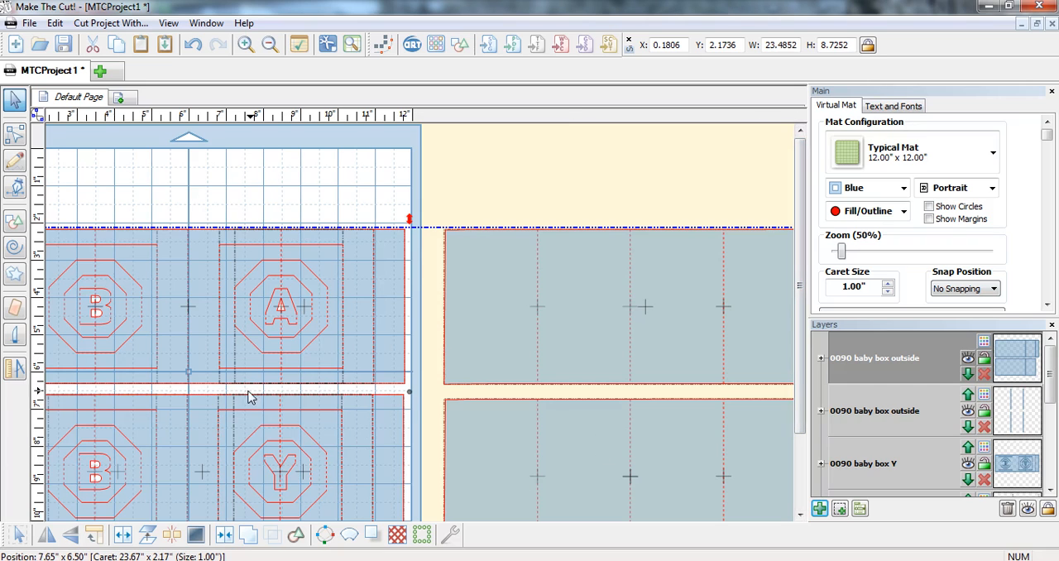
pyautogui.rightClick(262, 195)
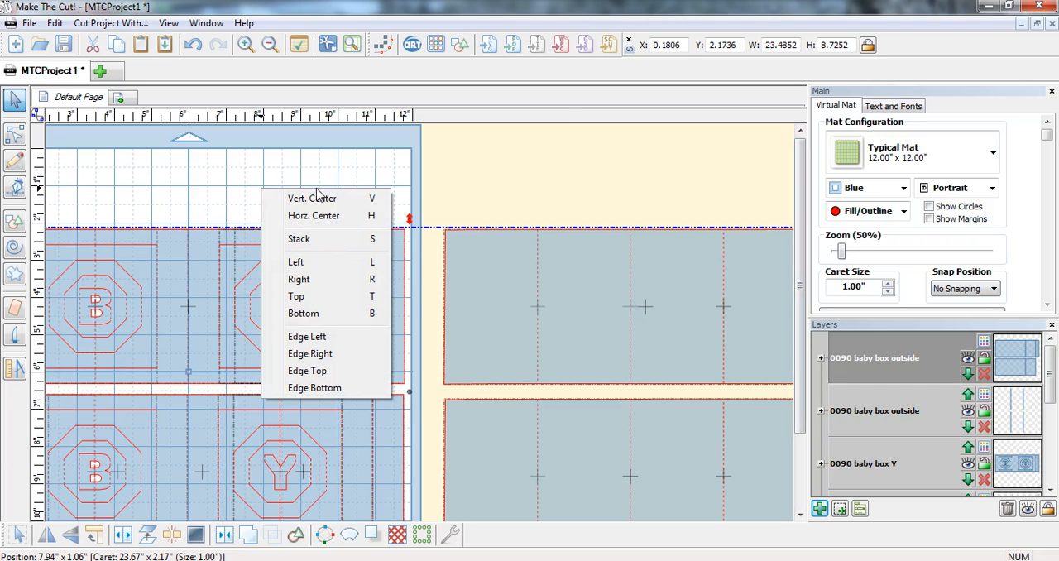
pyautogui.click(189, 191)
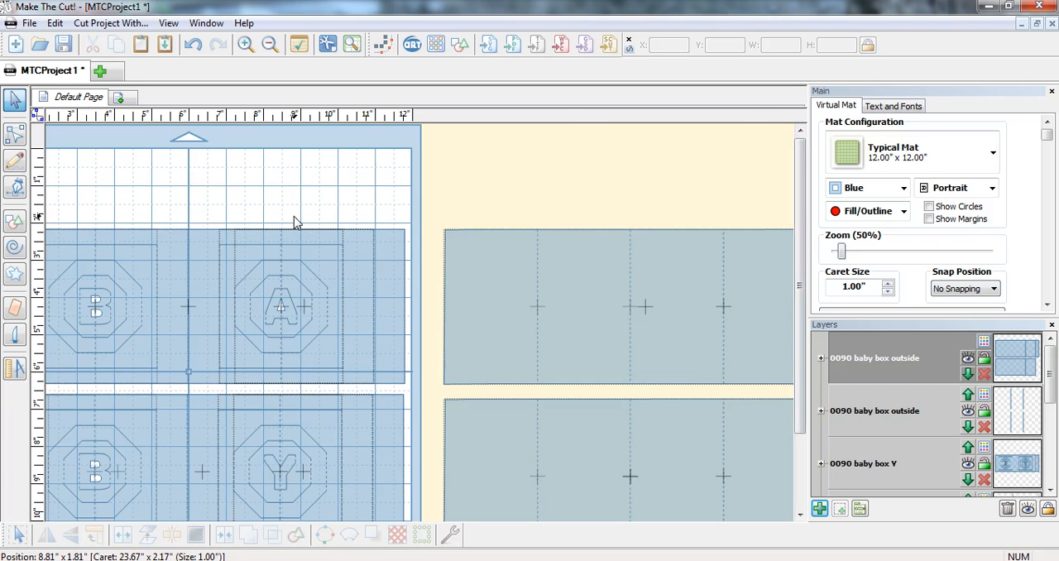
pyautogui.scroll(-2, 253, 448)
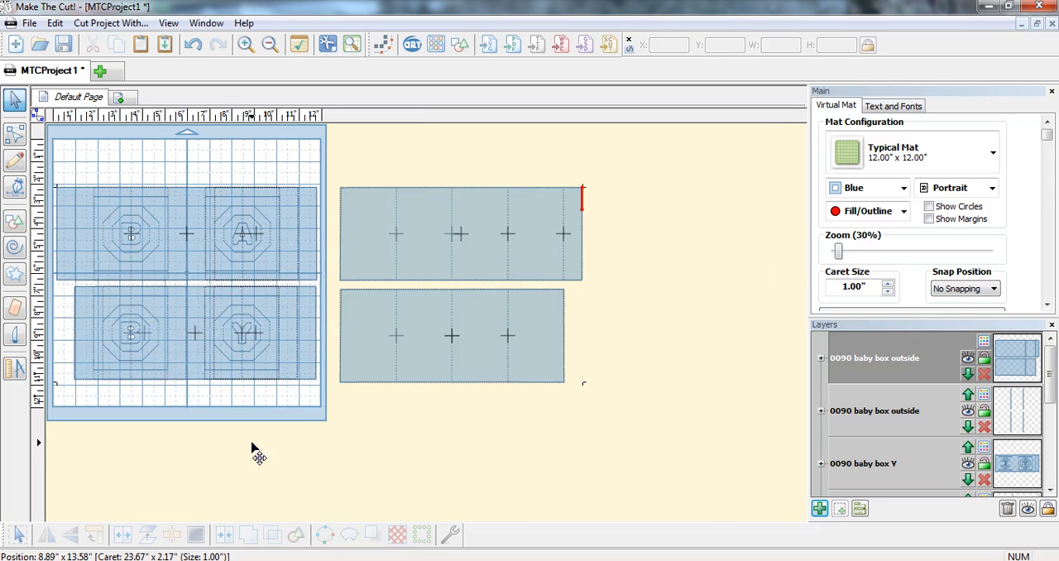
# Step: Enlarge all the strips to about 23.66 by 8.79 in and move them up the mat to about X 0.15, Y 0.34
pyautogui.moveTo(638, 451); pyautogui.dragTo(52, 184)
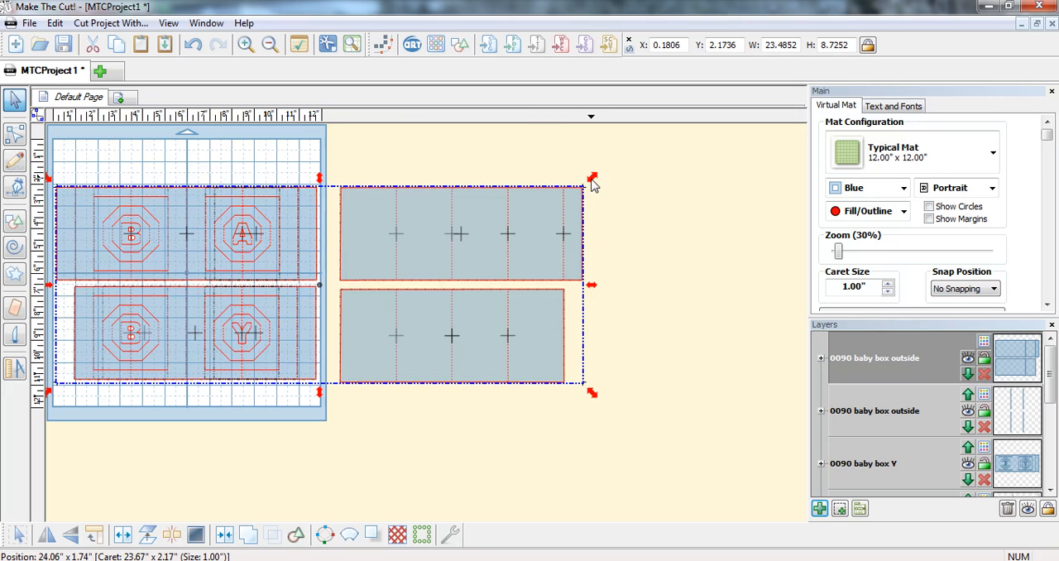
pyautogui.moveTo(593, 180); pyautogui.dragTo(599, 183)
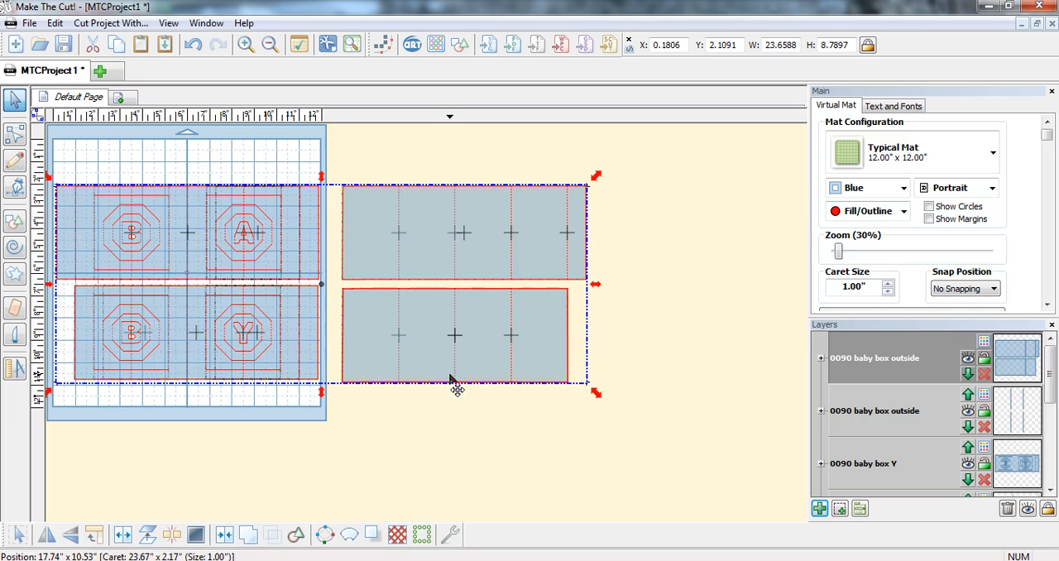
pyautogui.moveTo(624, 417); pyautogui.dragTo(54, 173)
pyautogui.moveTo(139, 239); pyautogui.dragTo(137, 200)
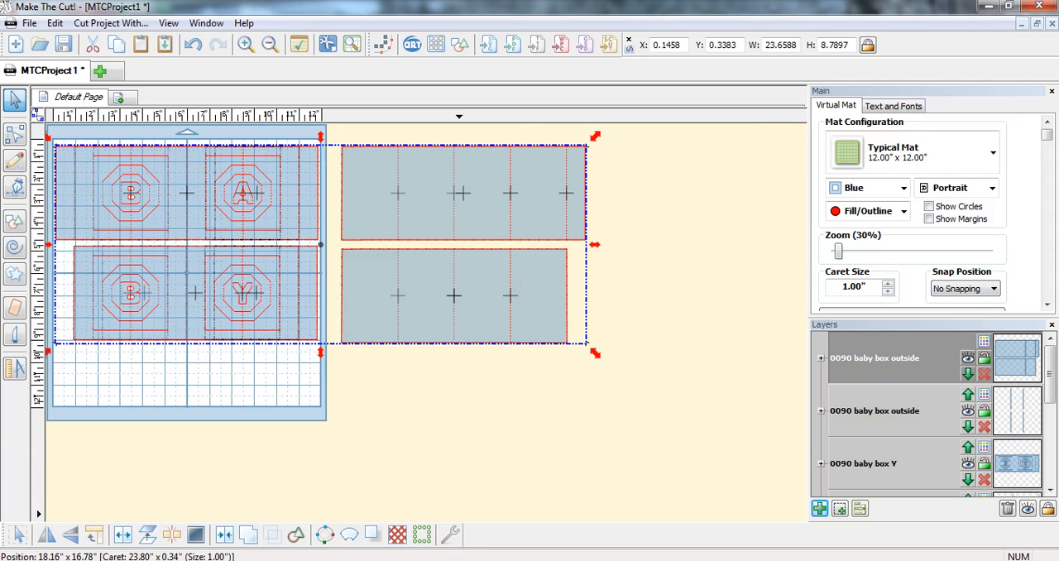
# Step: Switch to the IrfanView window showing the 00.jpg banner image
pyautogui.moveTo(381, 554)
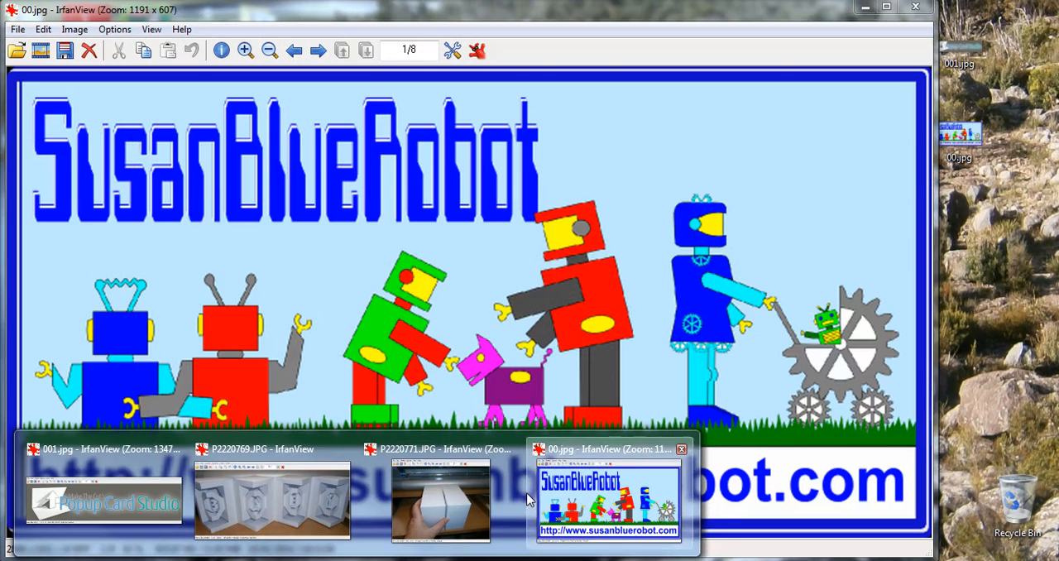
pyautogui.click(530, 499)
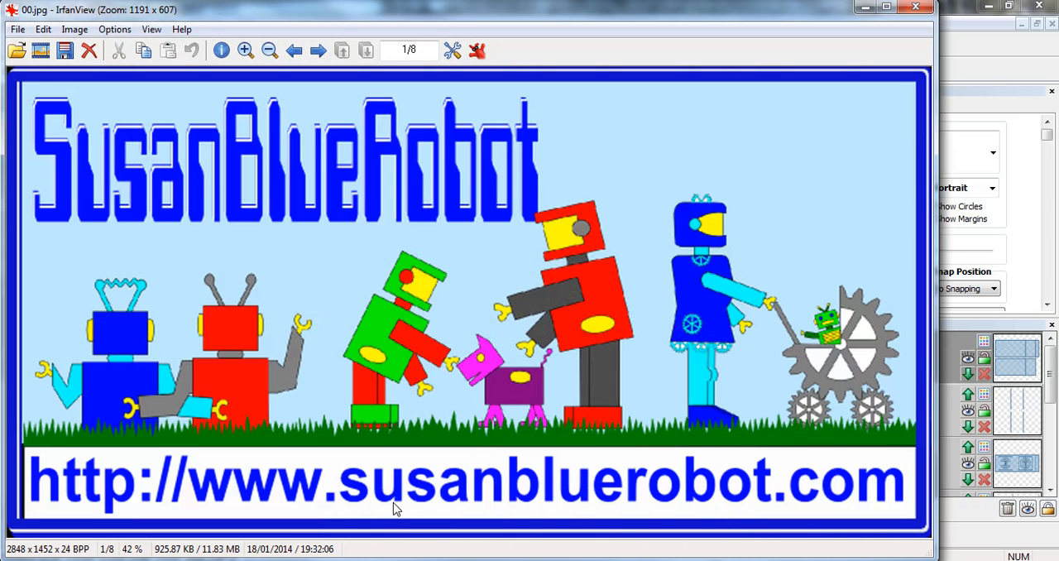